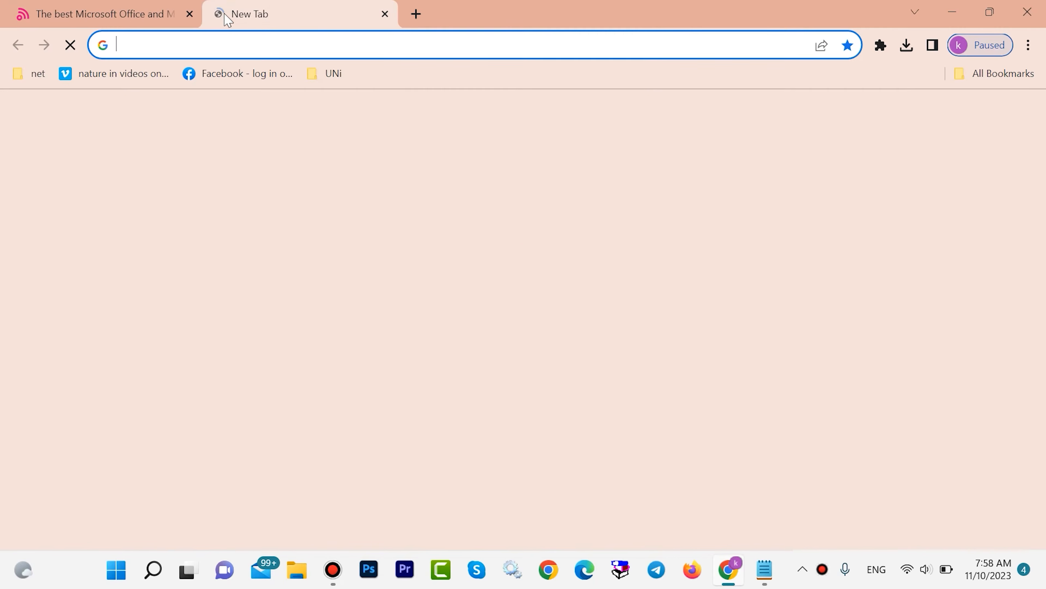
Close the old tab, search the web for "office customization tool" and open the Microsoft 365 Apps admin center result for it.
click(190, 14)
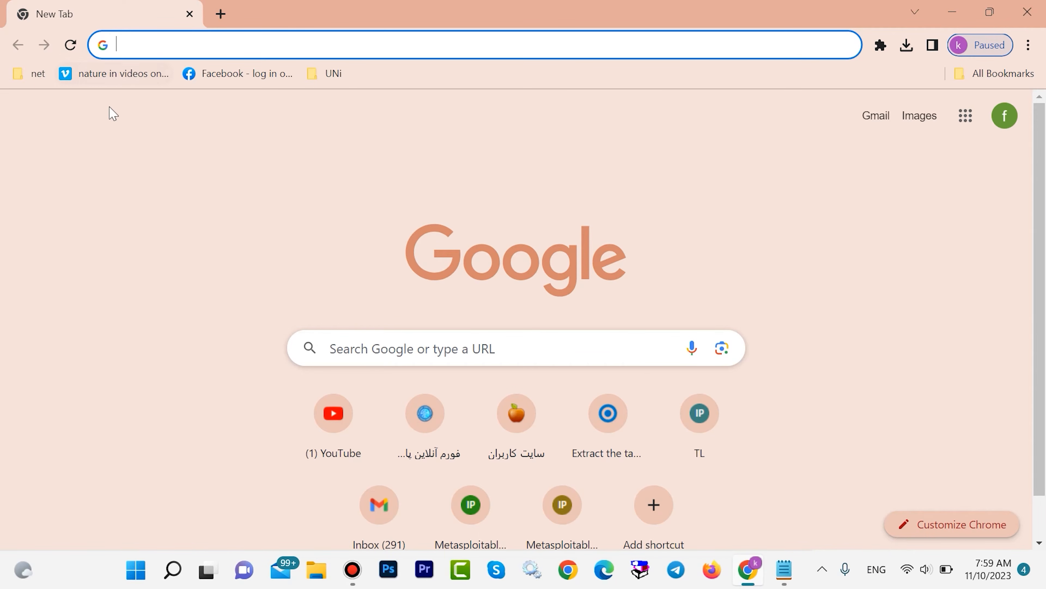
text(offc)
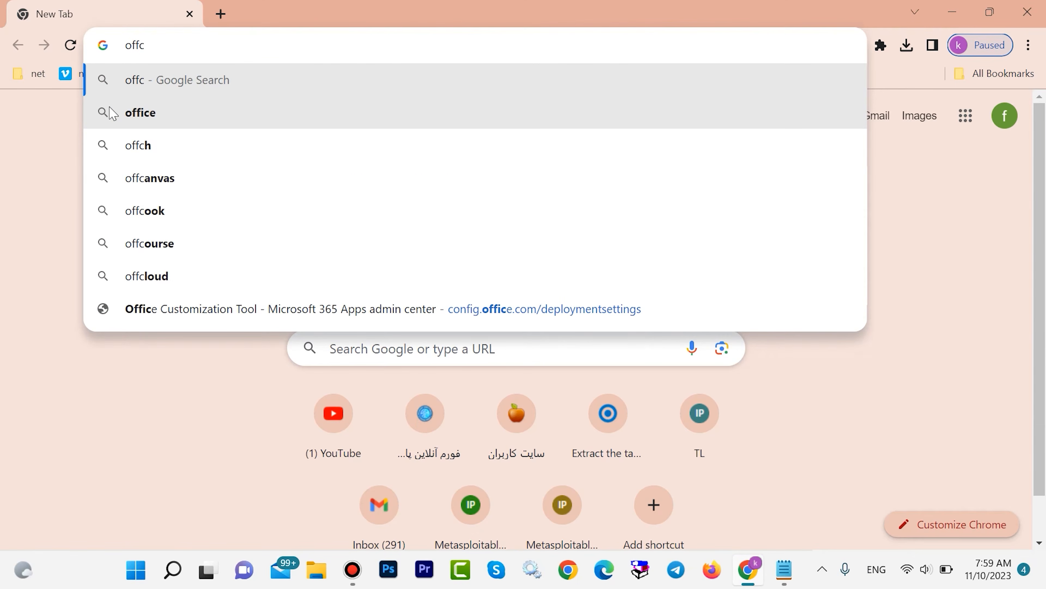
key(BackSpace)
text(ice)
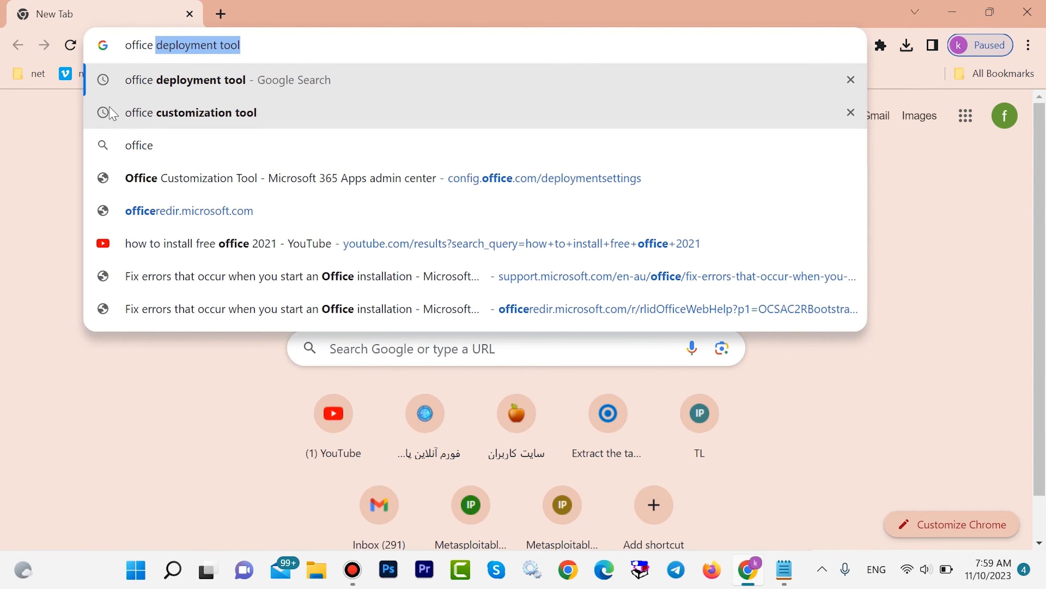
key(Down)
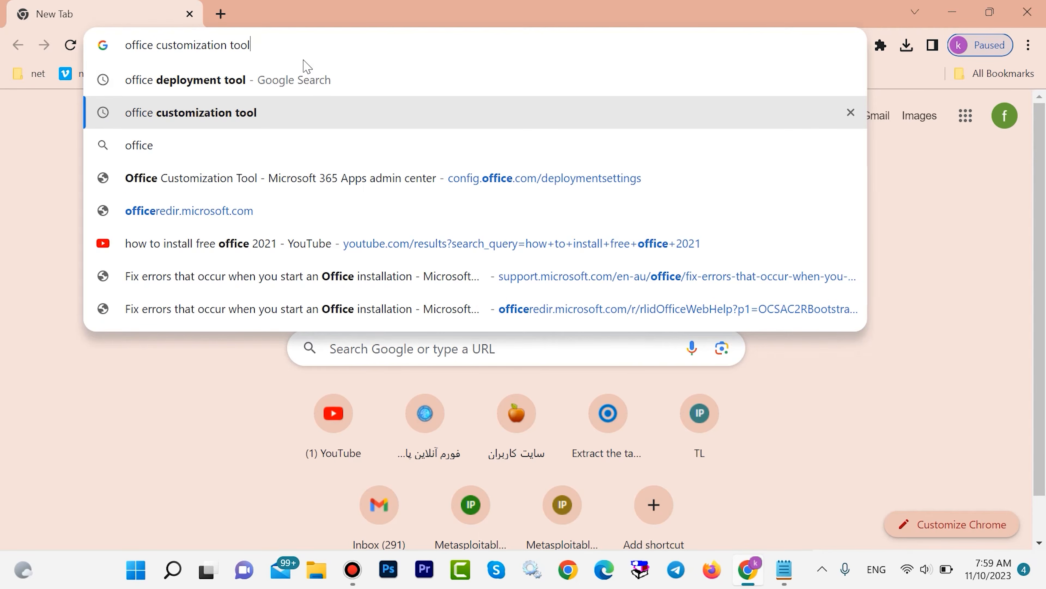
key(Return)
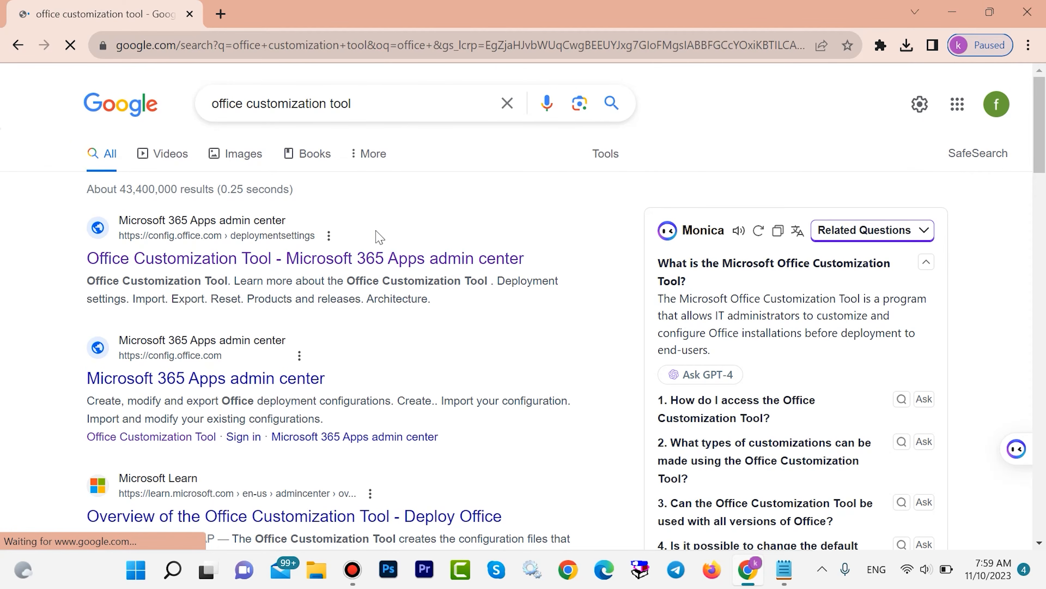
click(188, 265)
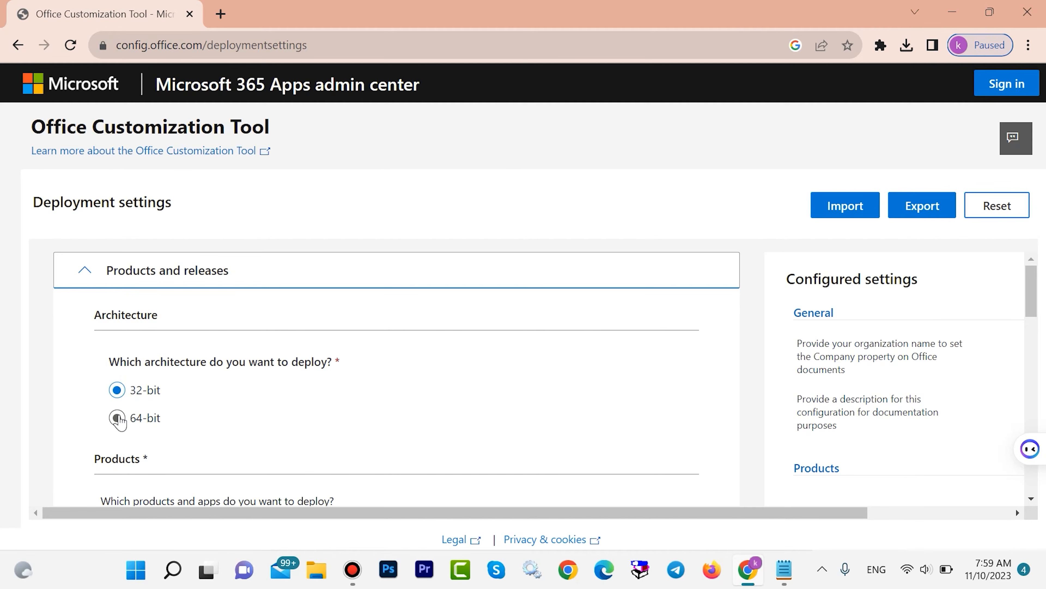
Set the architecture to 64-bit and the Office suite to Office LTSC Professional Plus 2021 - Volume License.
click(118, 418)
scroll(601, 277, down, 3)
scroll(601, 277, down, 2)
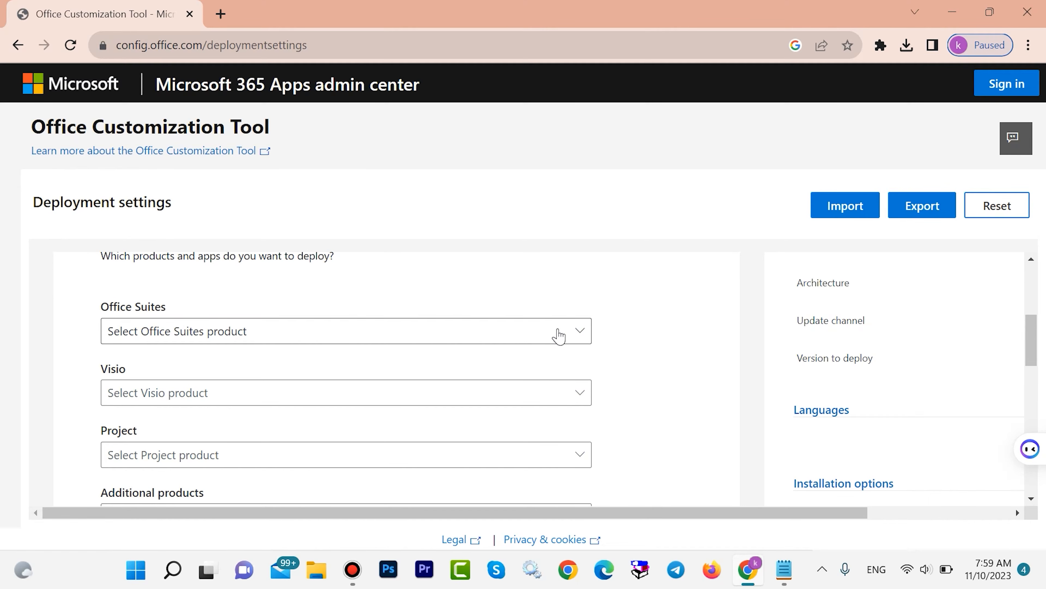
click(561, 336)
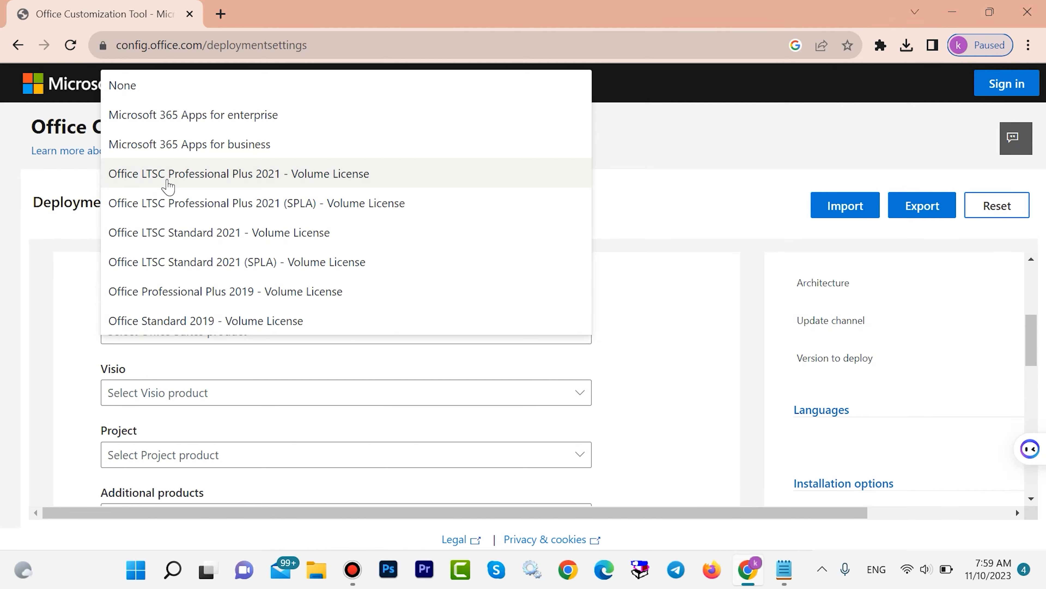
click(168, 187)
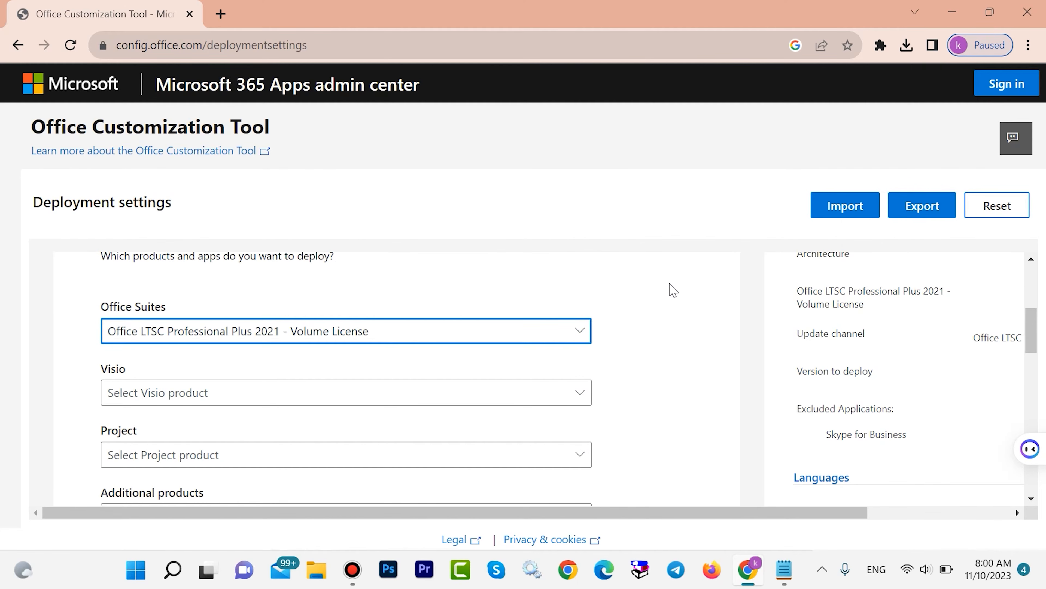
Review the update channel, version and included apps, keep their defaults and continue to the Language section.
scroll(670, 281, down, 6)
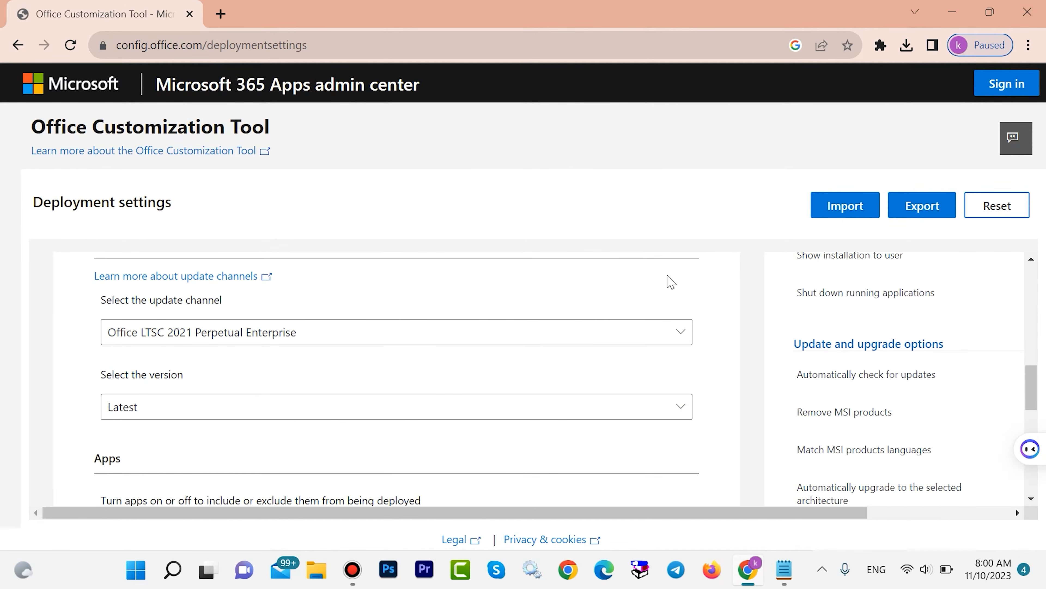
scroll(670, 281, down, 6)
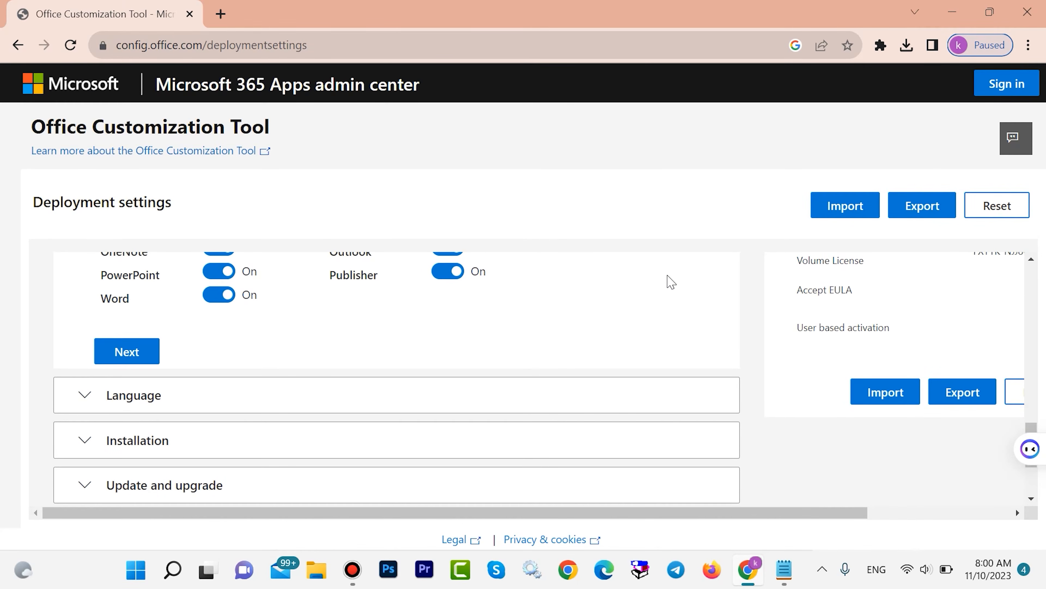
scroll(671, 282, up, 5)
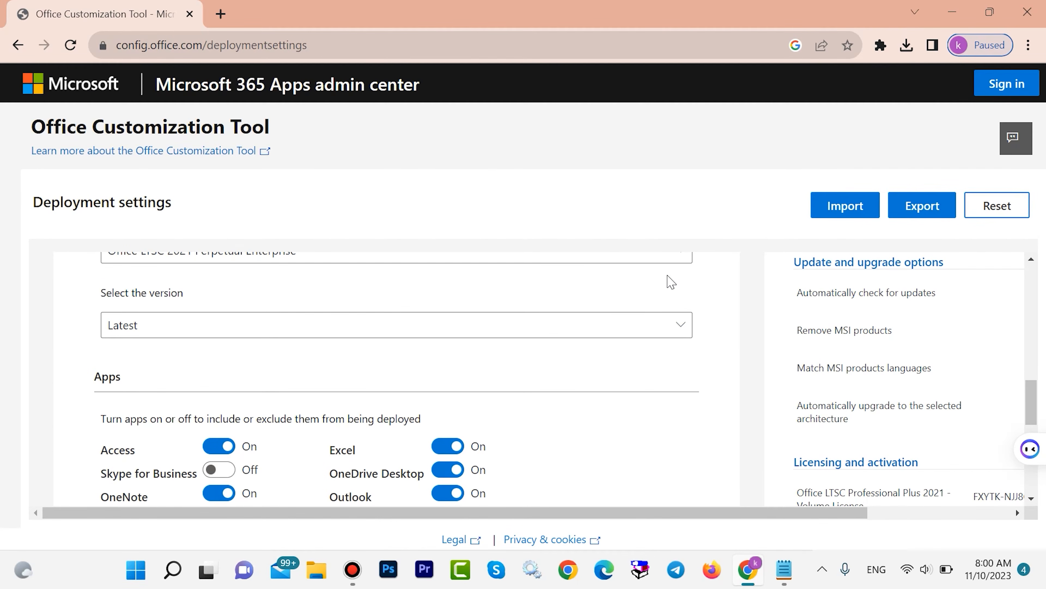
scroll(671, 281, down, 5)
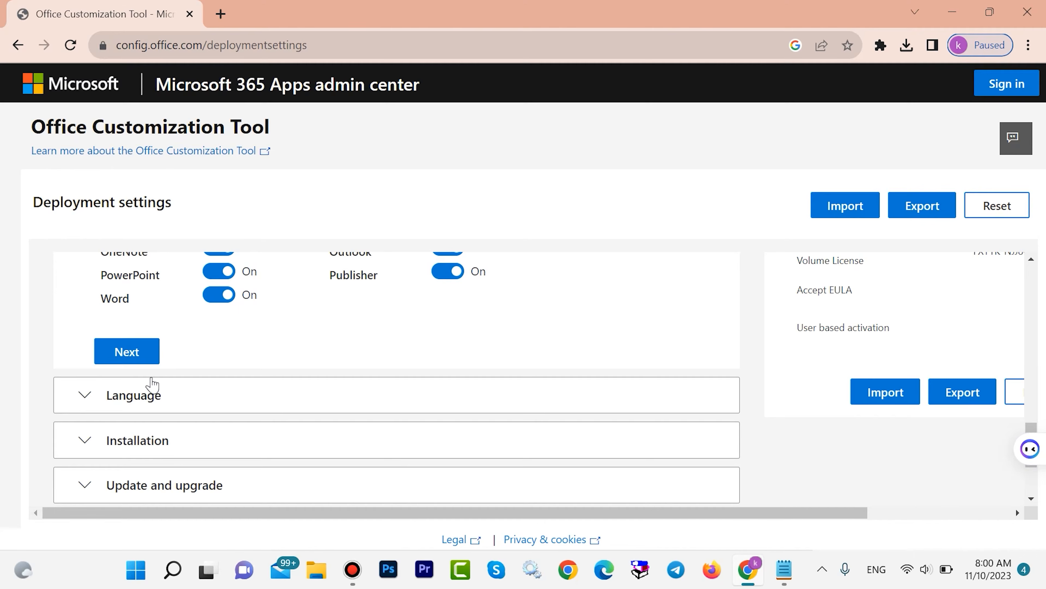
scroll(164, 363, up, 6)
scroll(168, 363, down, 4)
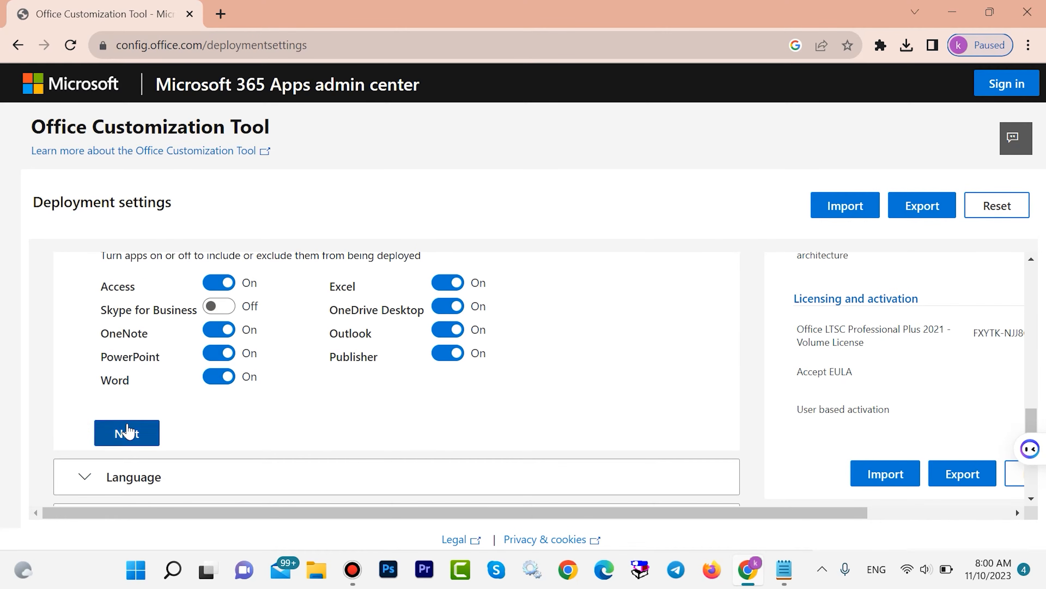
click(127, 432)
Set the primary language to English (United States) and continue to the Installation section.
scroll(453, 281, down, 2)
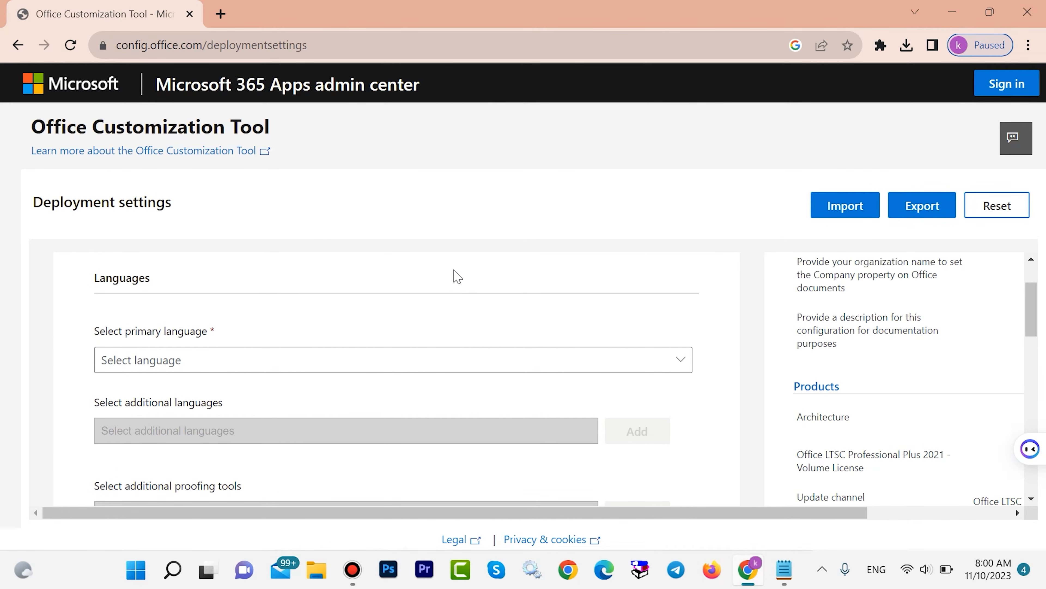
scroll(456, 276, down, 4)
scroll(457, 276, up, 5)
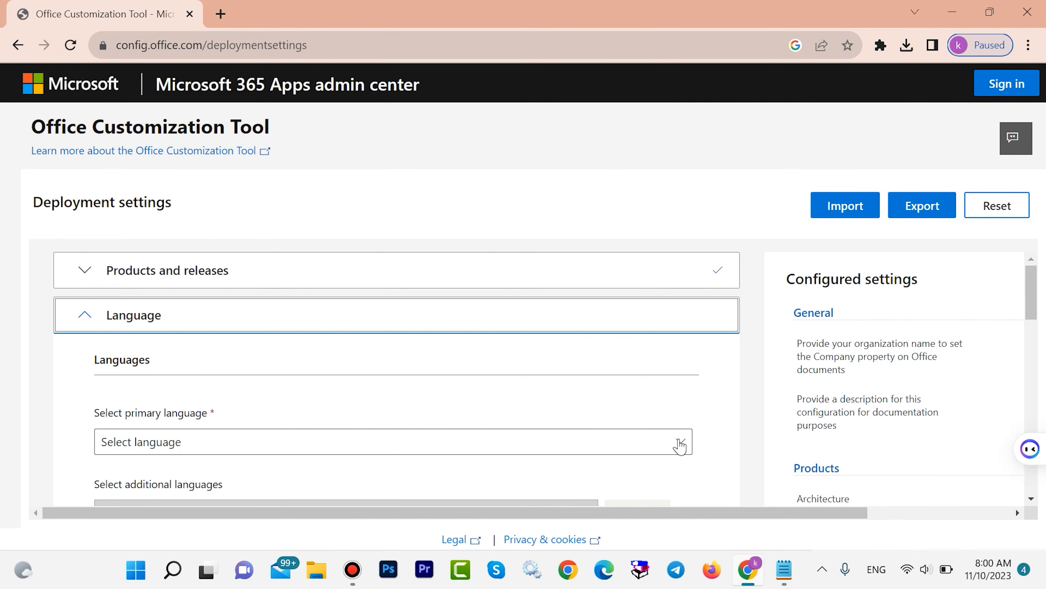
click(680, 444)
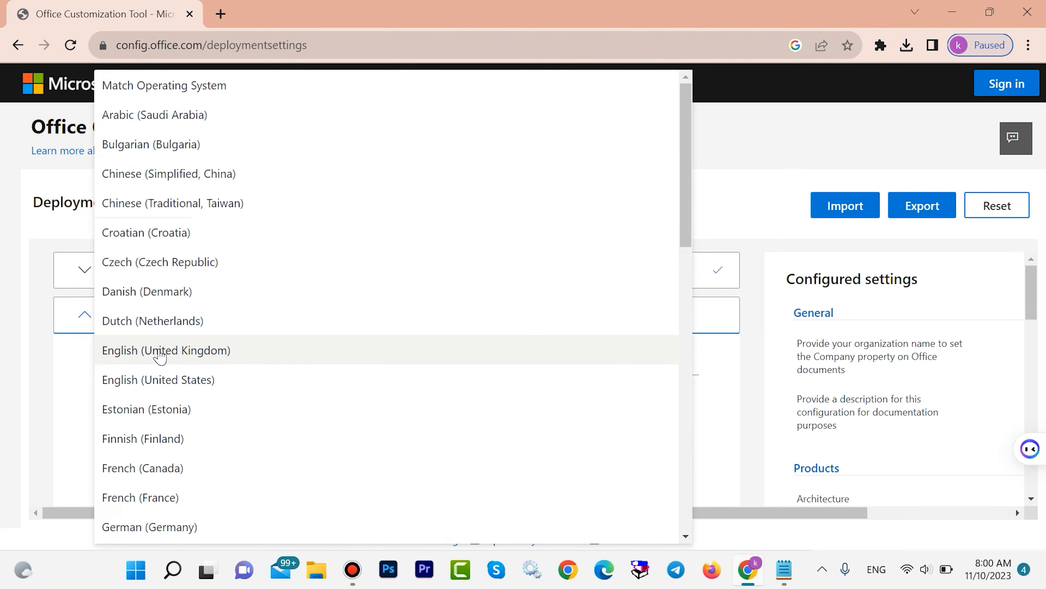
click(151, 380)
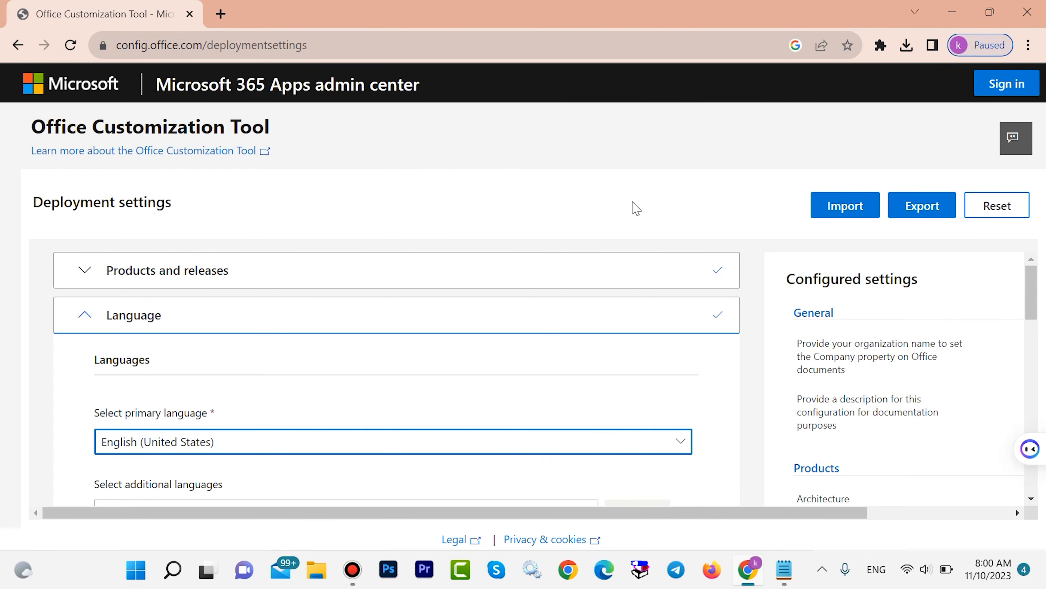
scroll(700, 259, down, 6)
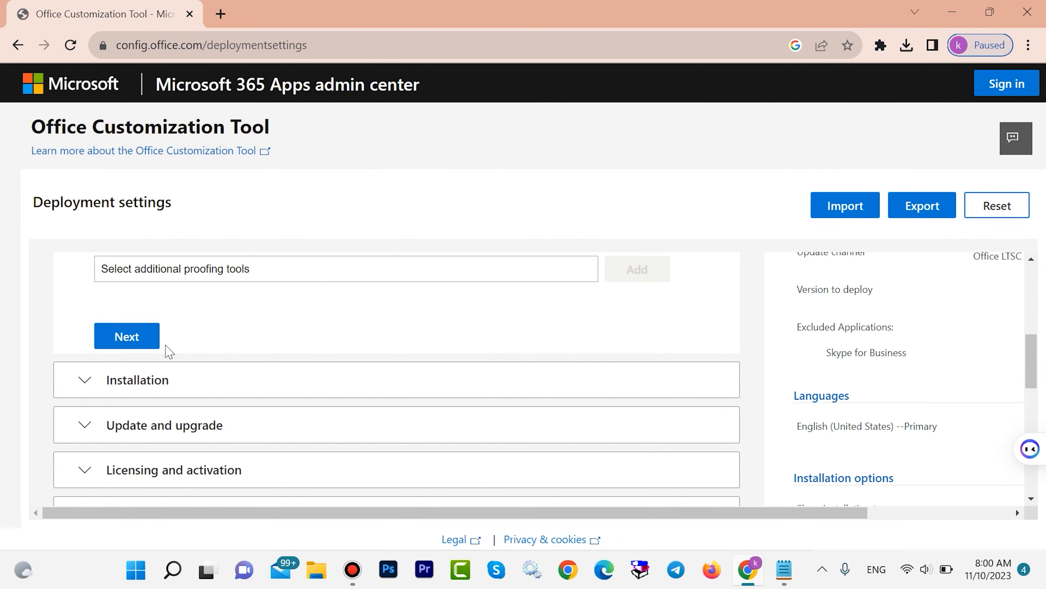
click(134, 337)
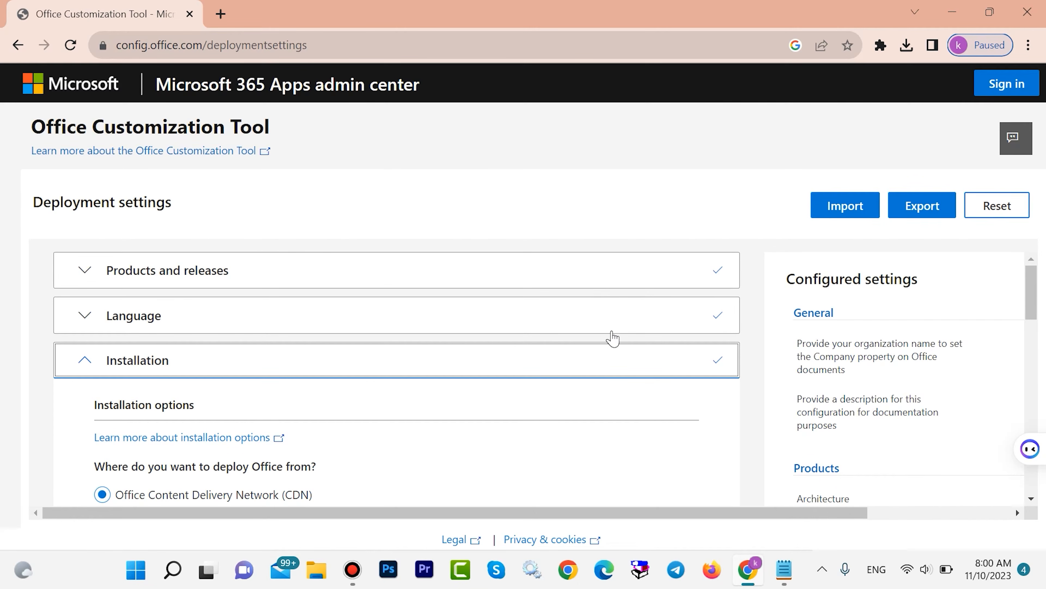
Accept the default installation options, turn off uninstalling MSI versions of Office, and continue to Licensing and activation.
scroll(613, 304, down, 5)
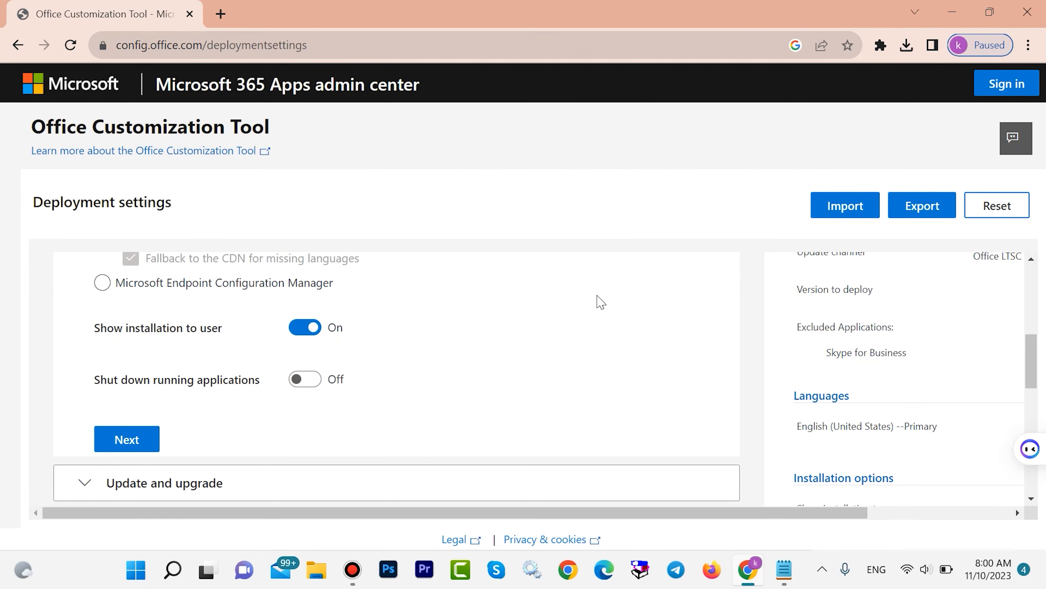
click(148, 441)
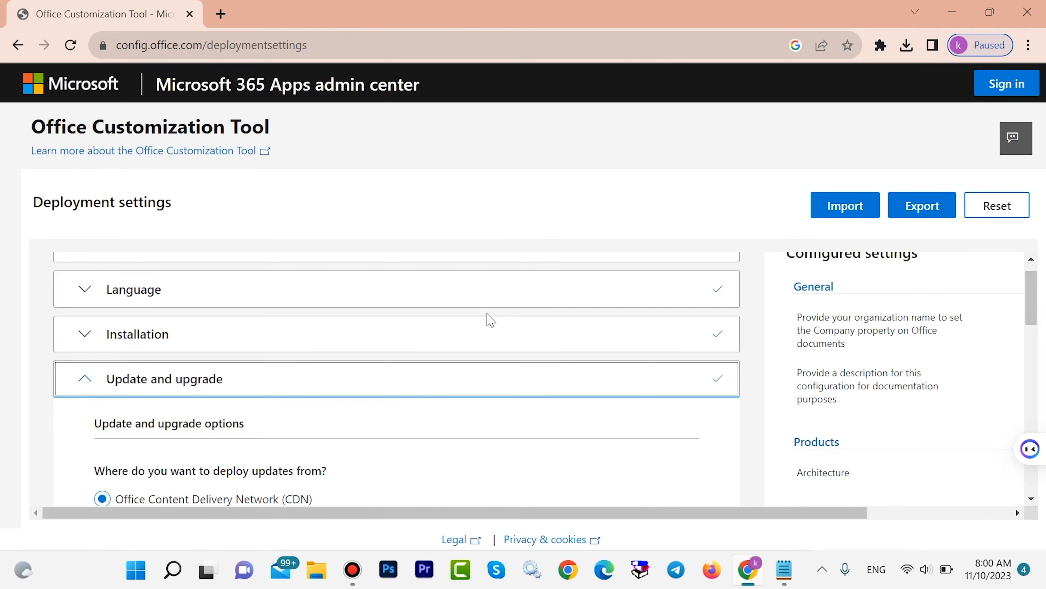
scroll(490, 317, down, 8)
right_click(469, 407)
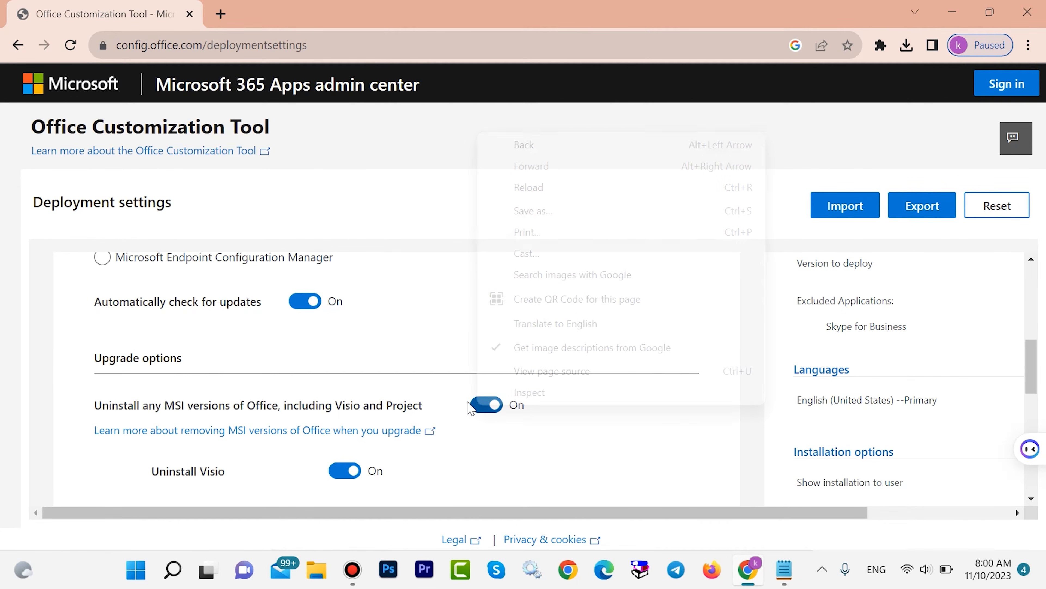
click(477, 406)
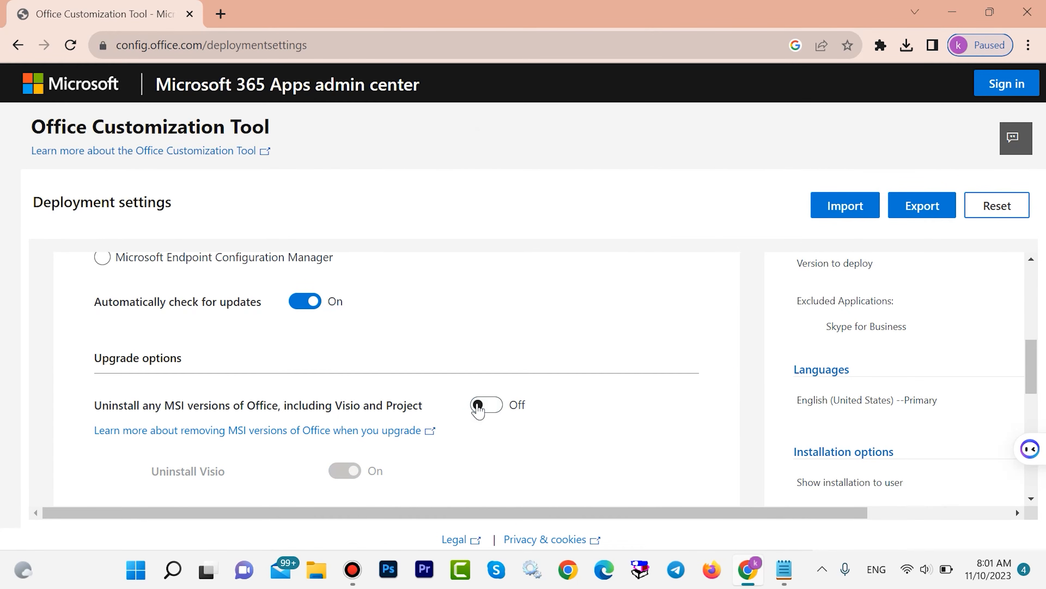
scroll(657, 284, down, 10)
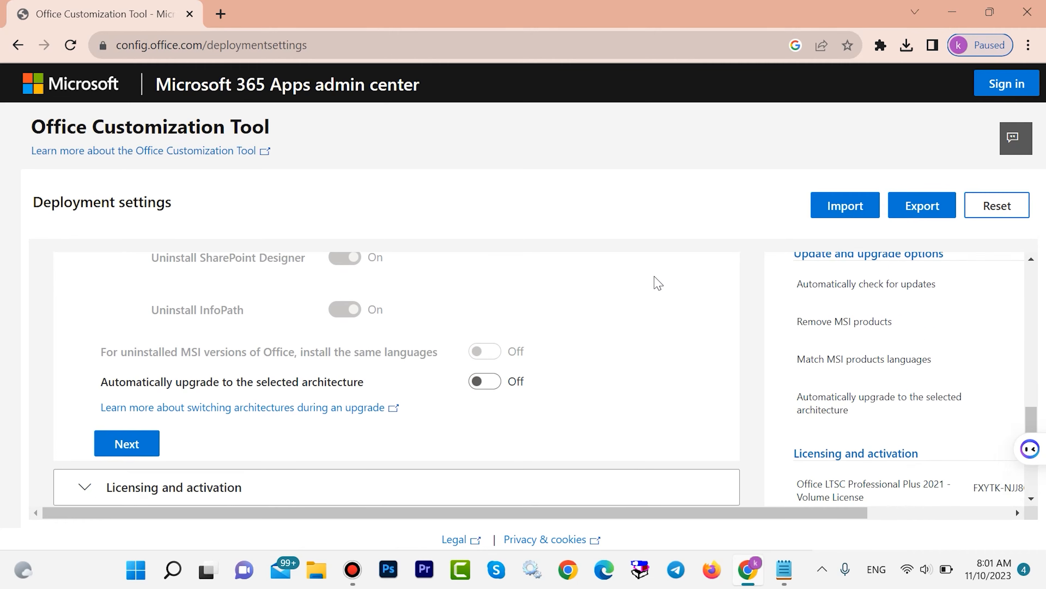
click(116, 355)
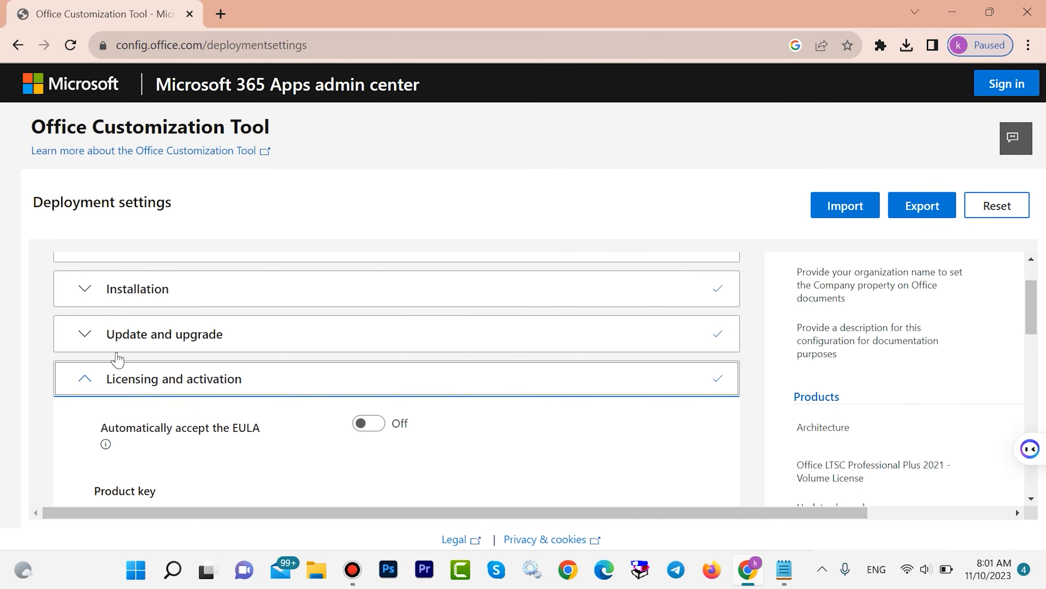
Keep the default licensing, activation and general settings and continue to Application preferences.
scroll(572, 269, down, 4)
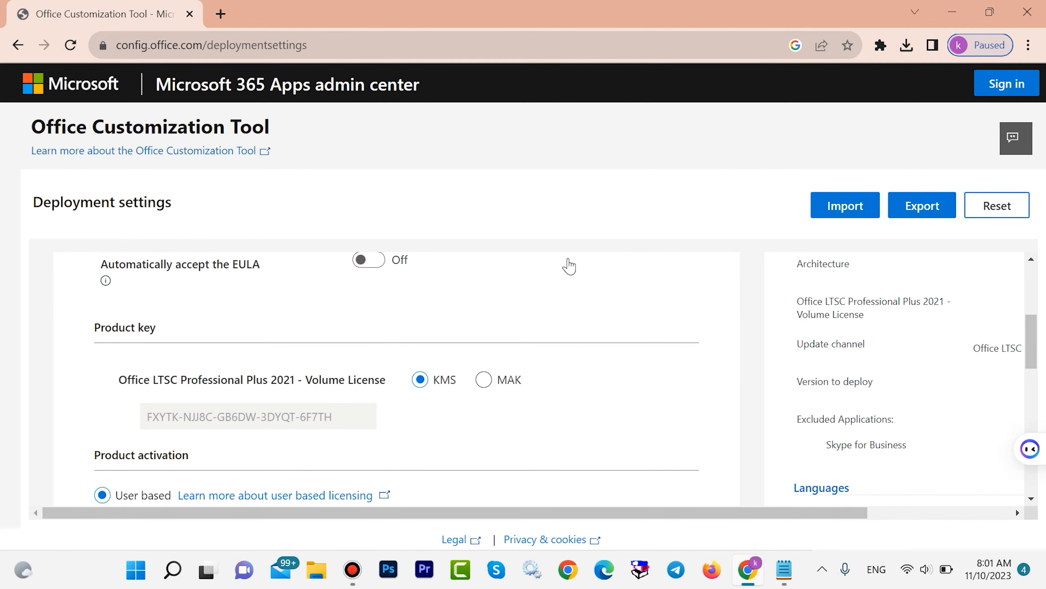
scroll(573, 265, down, 8)
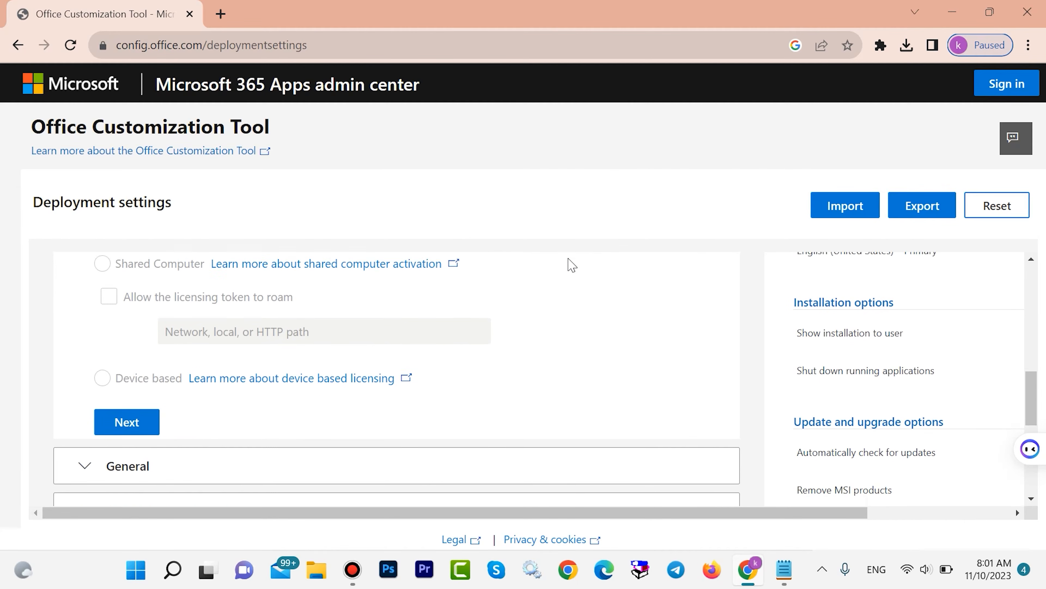
click(136, 361)
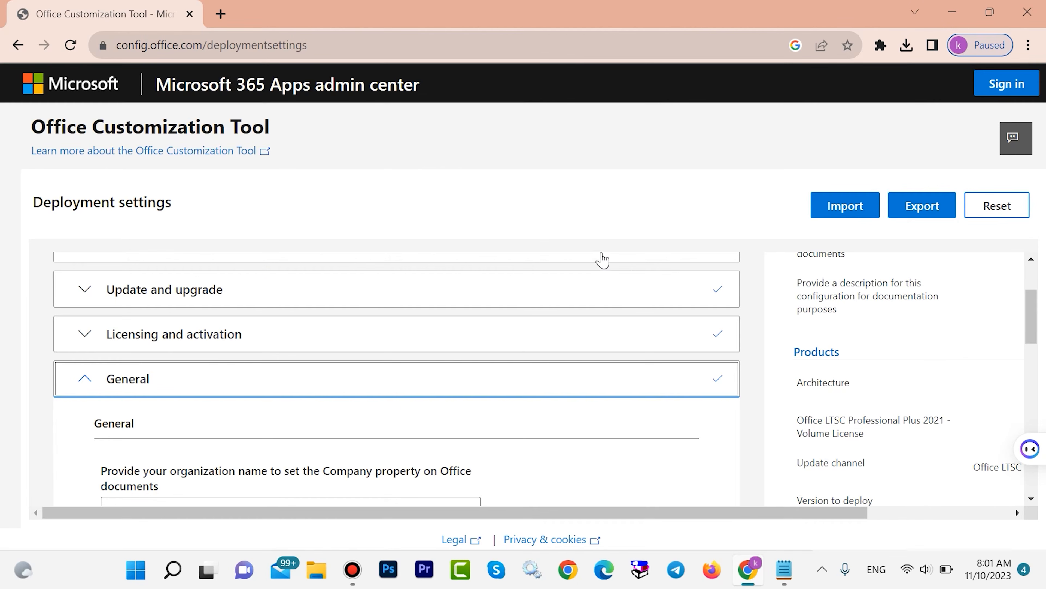
scroll(619, 327, down, 10)
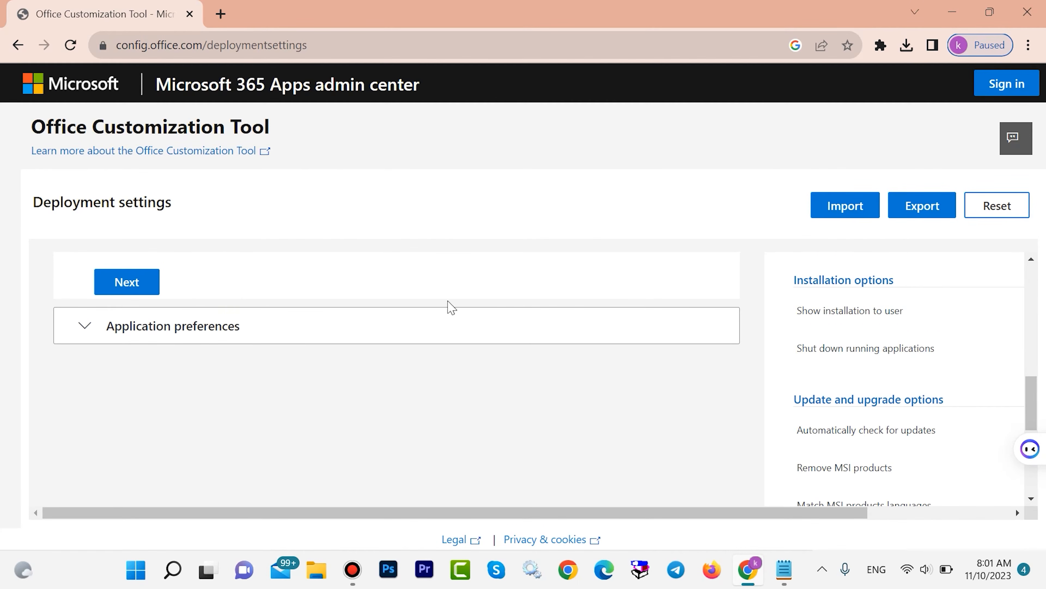
click(149, 284)
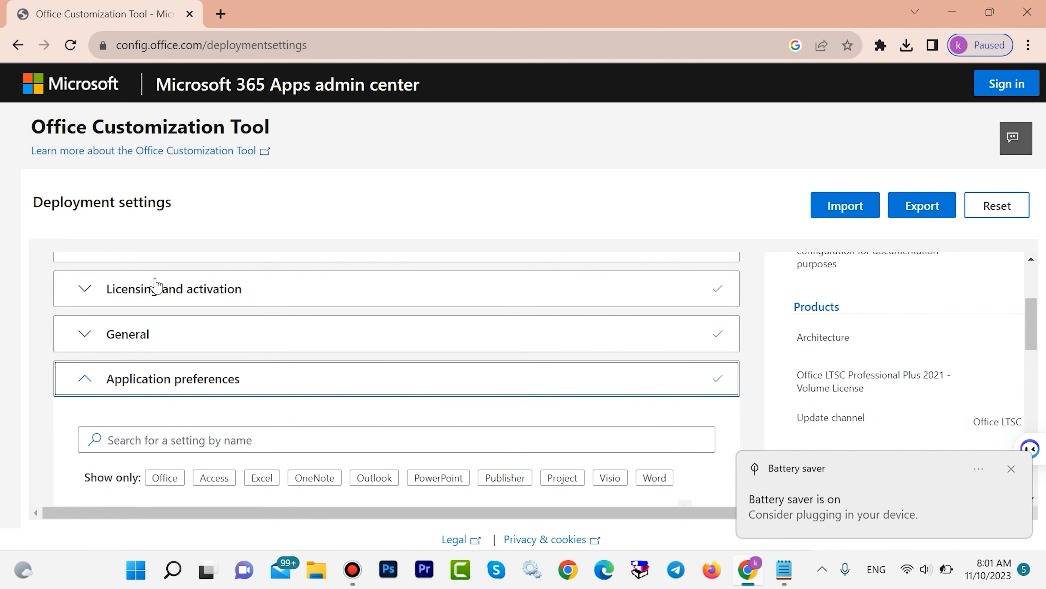
Finish the deployment configuration with default application preferences and dismiss the battery saver notification.
scroll(679, 286, down, 10)
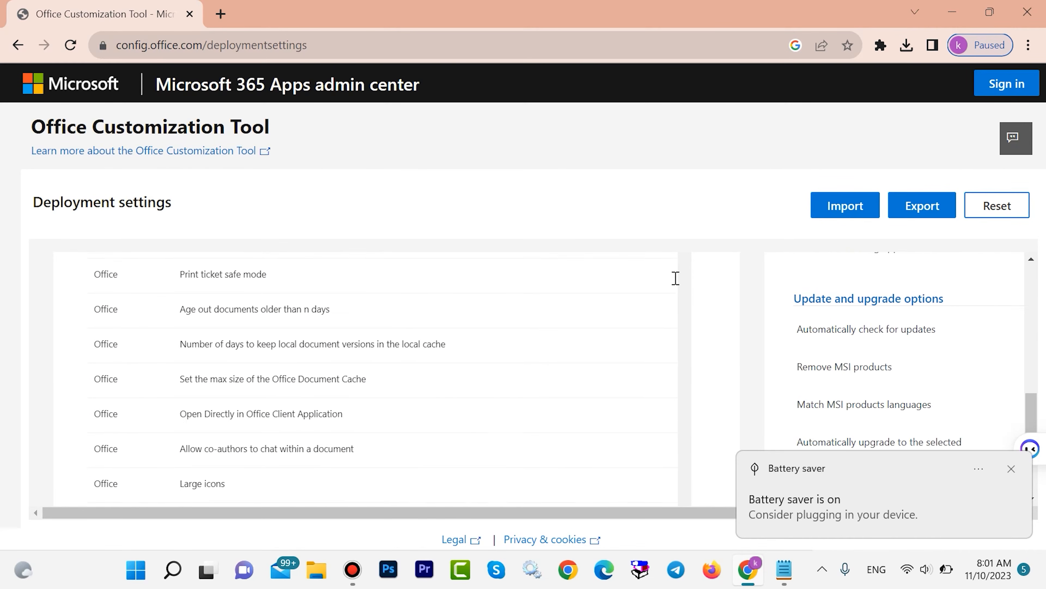
scroll(678, 284, down, 5)
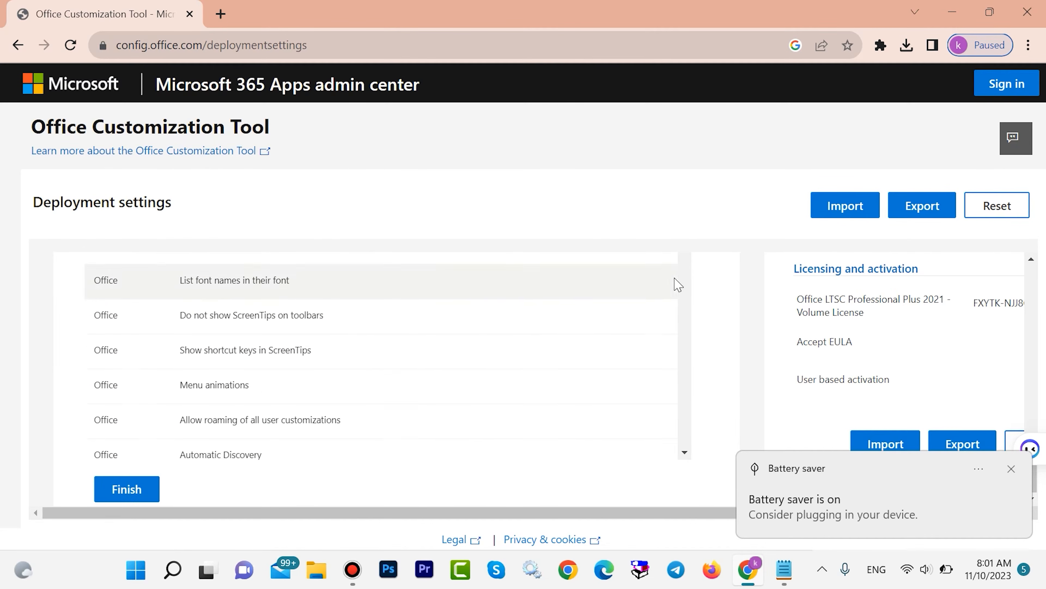
click(118, 491)
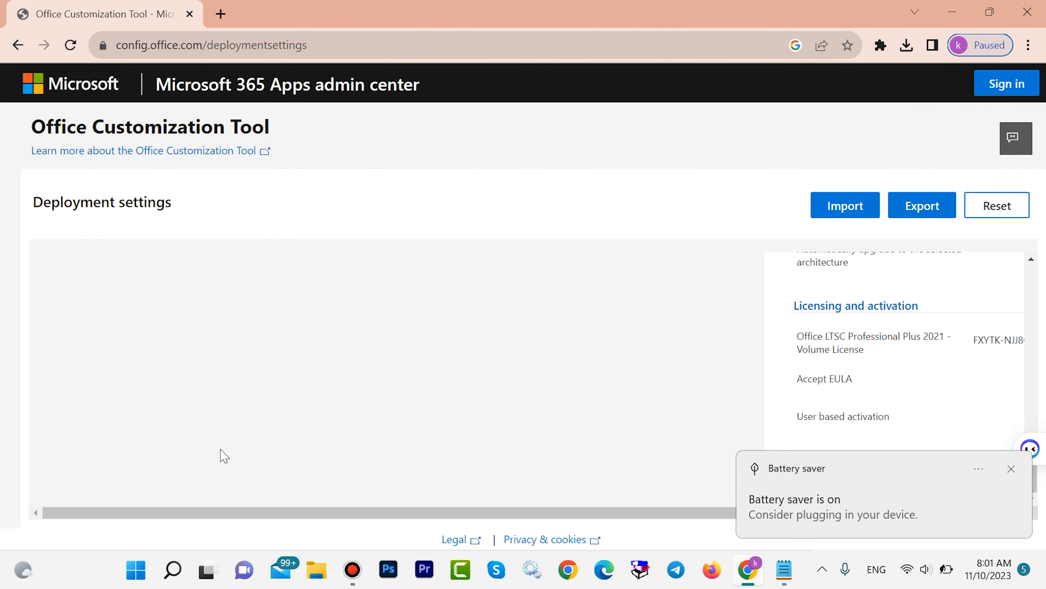
click(1011, 466)
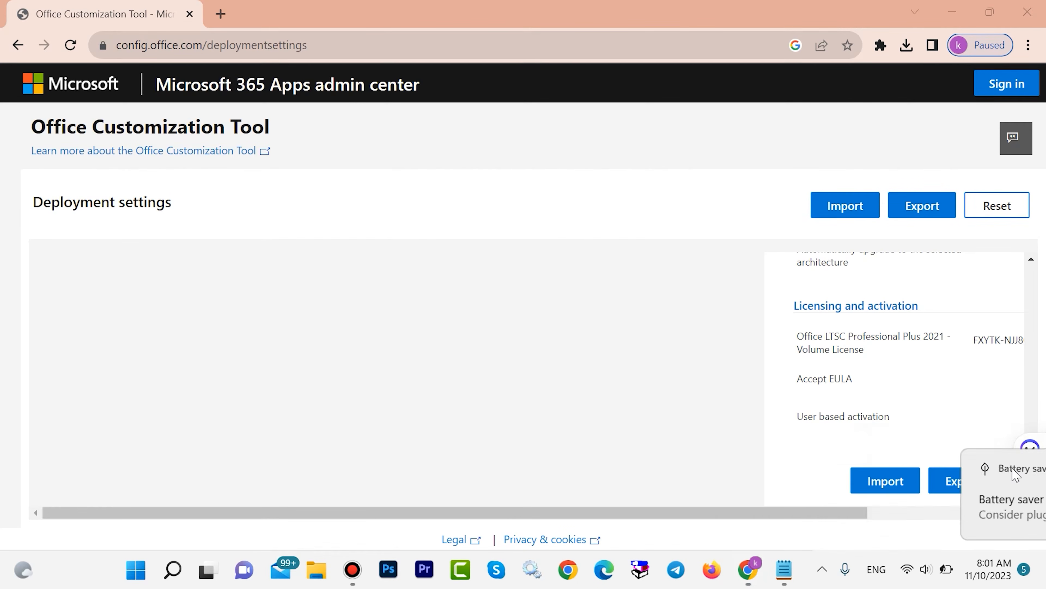
Review the configuration summary and start exporting it with Office Open XML formats as the default file format.
scroll(908, 305, up, 15)
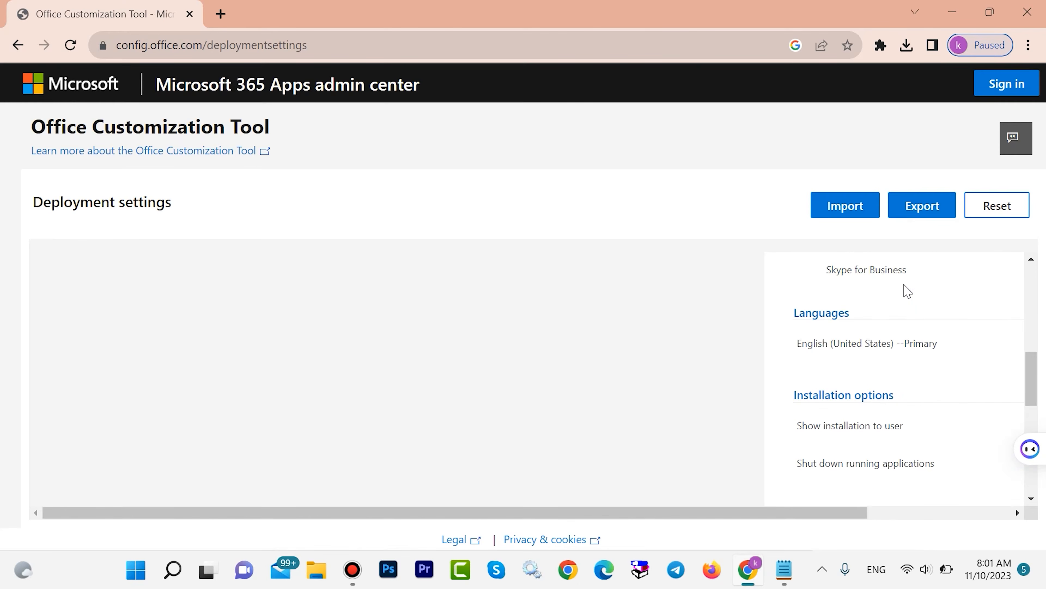
scroll(905, 284, down, 10)
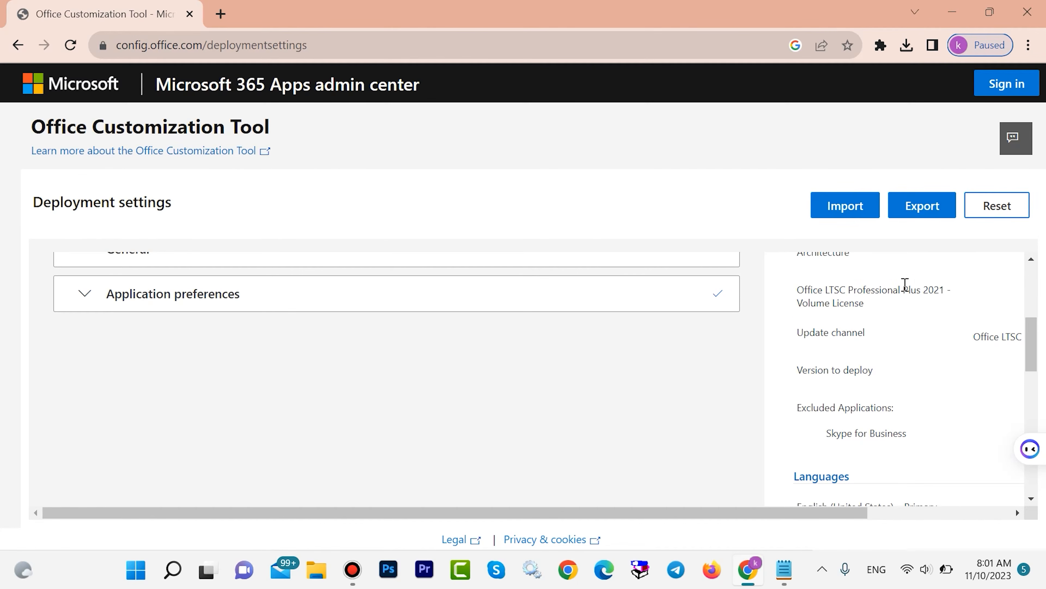
scroll(905, 284, down, 3)
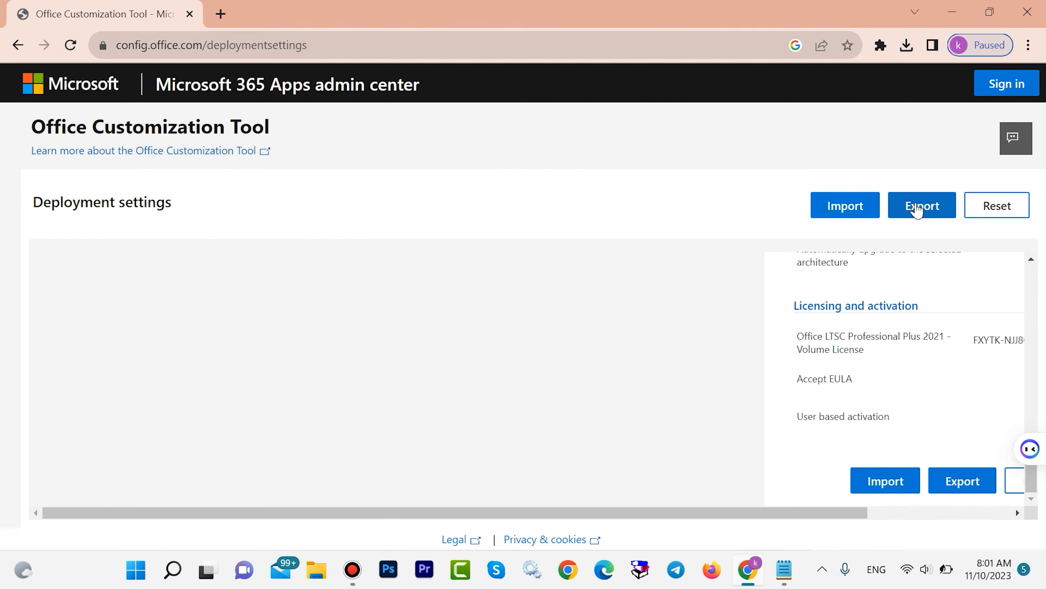
click(916, 209)
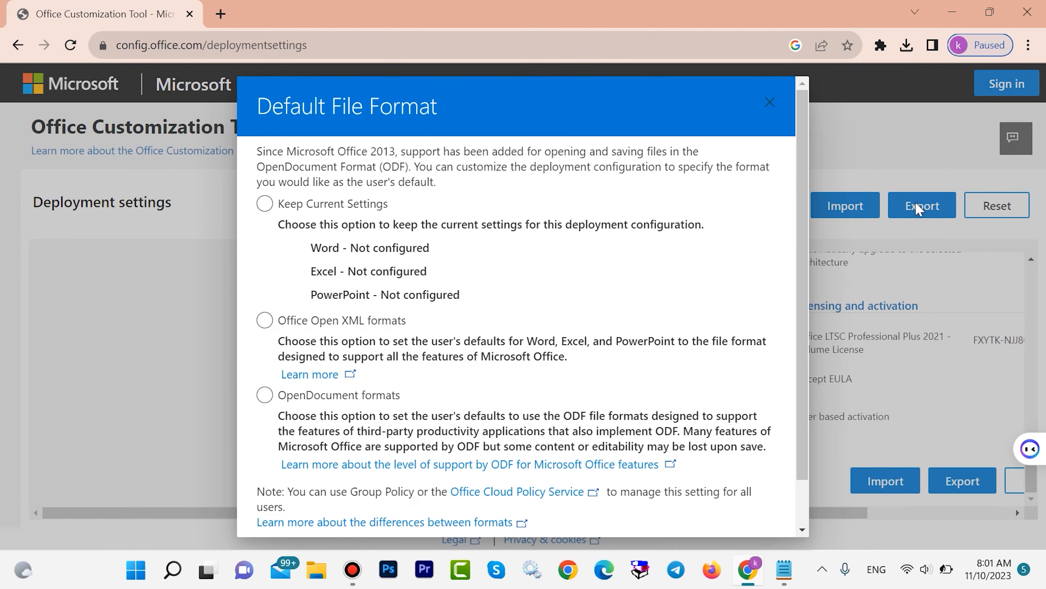
click(264, 320)
scroll(444, 271, down, 1)
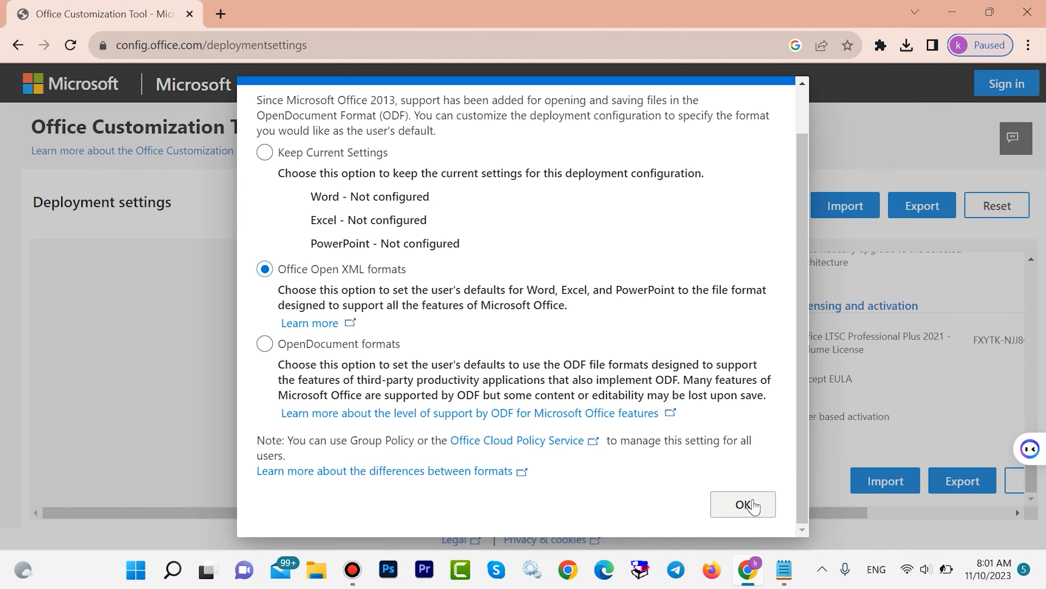
click(743, 503)
Accept the license agreement, export the configuration to XML under the file name Configuration, and check the download.
click(558, 371)
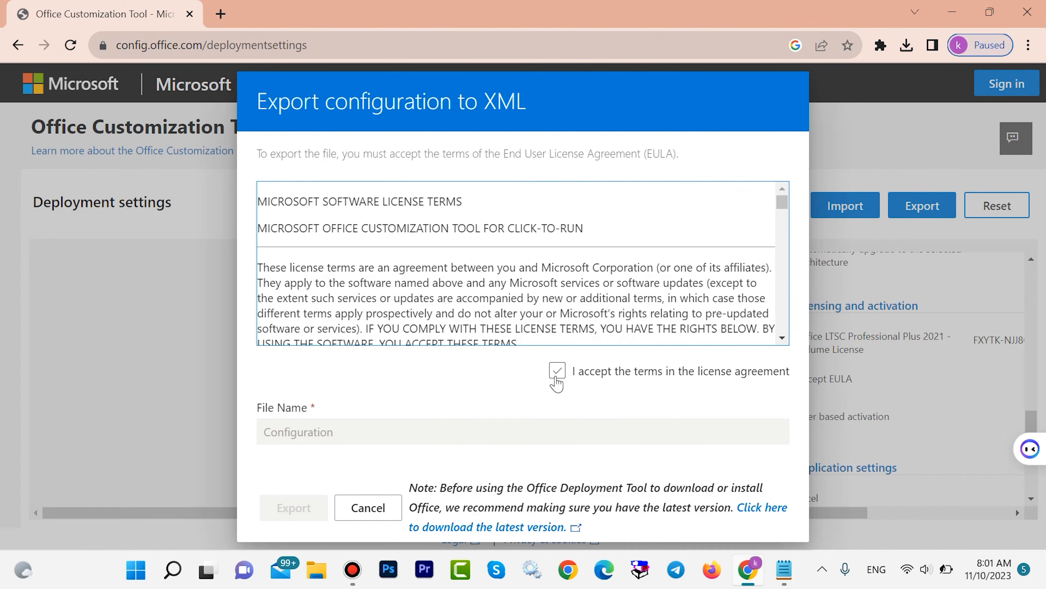
click(562, 373)
click(553, 377)
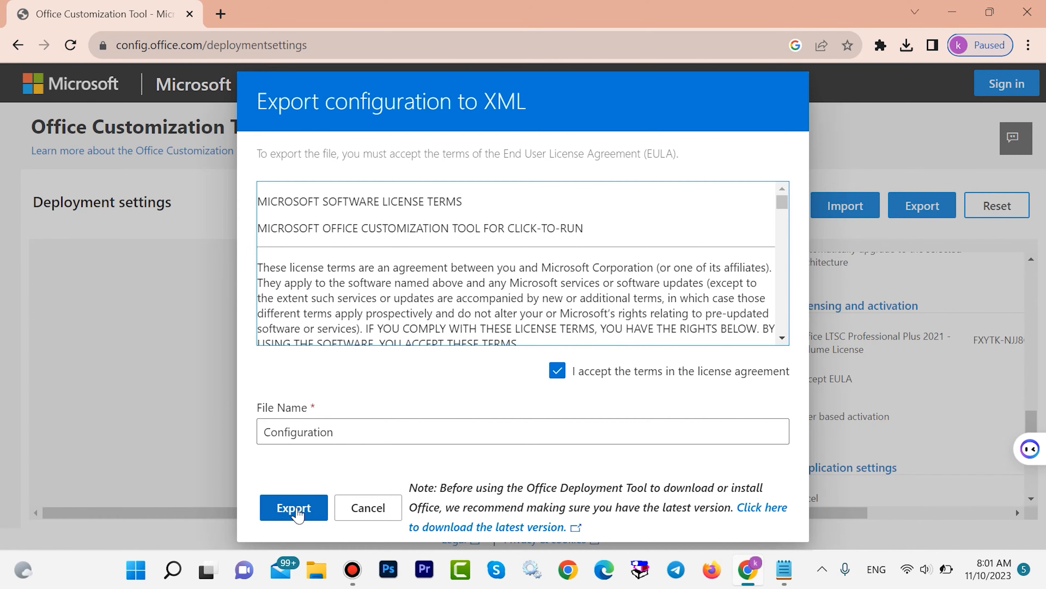
click(295, 510)
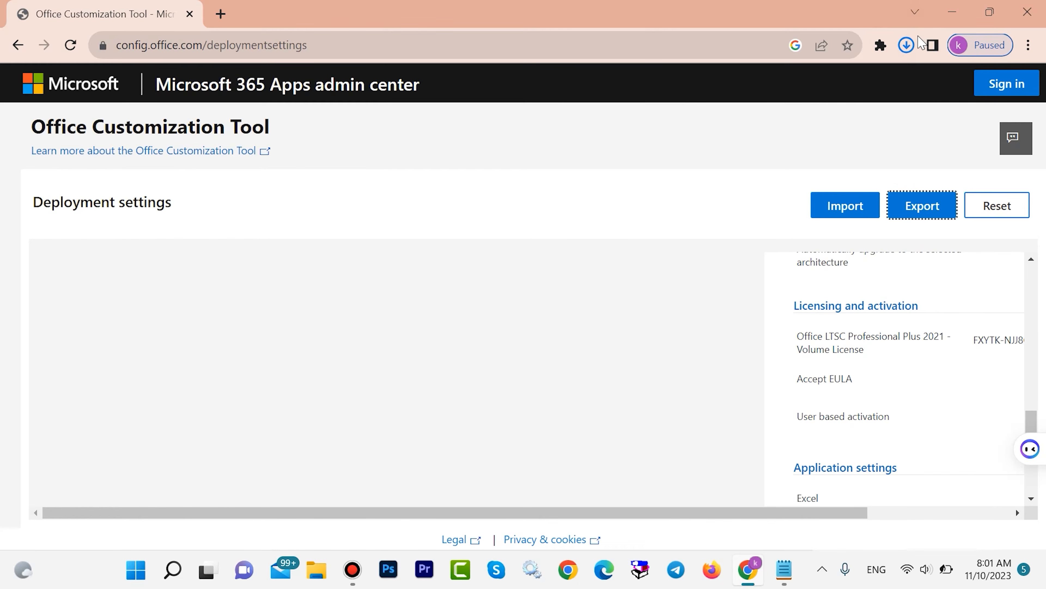
click(906, 45)
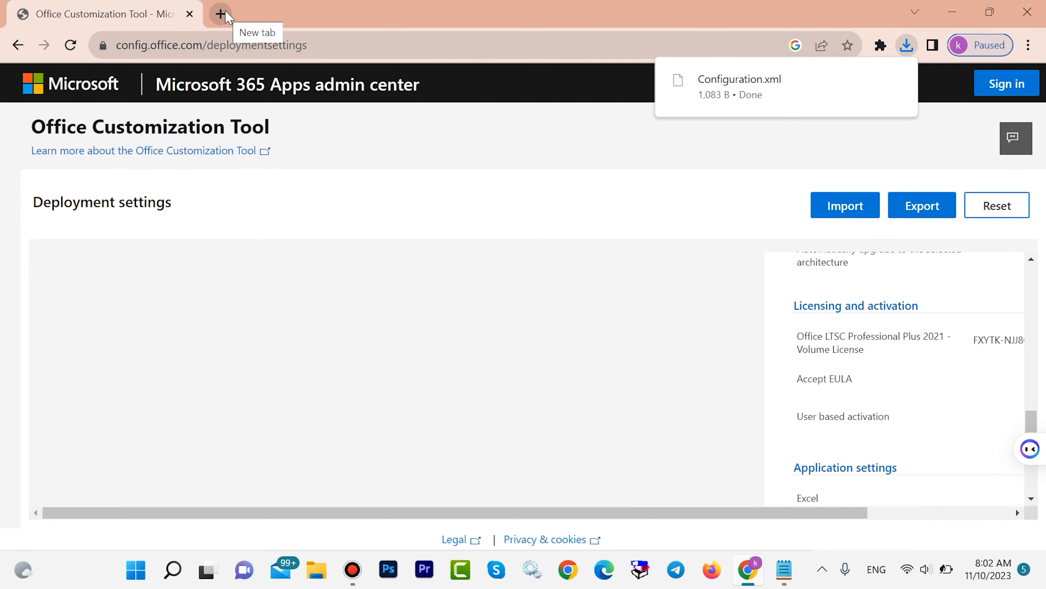
Search Google for "office deployment tool" in a new browser tab.
click(222, 14)
click(222, 14)
click(380, 41)
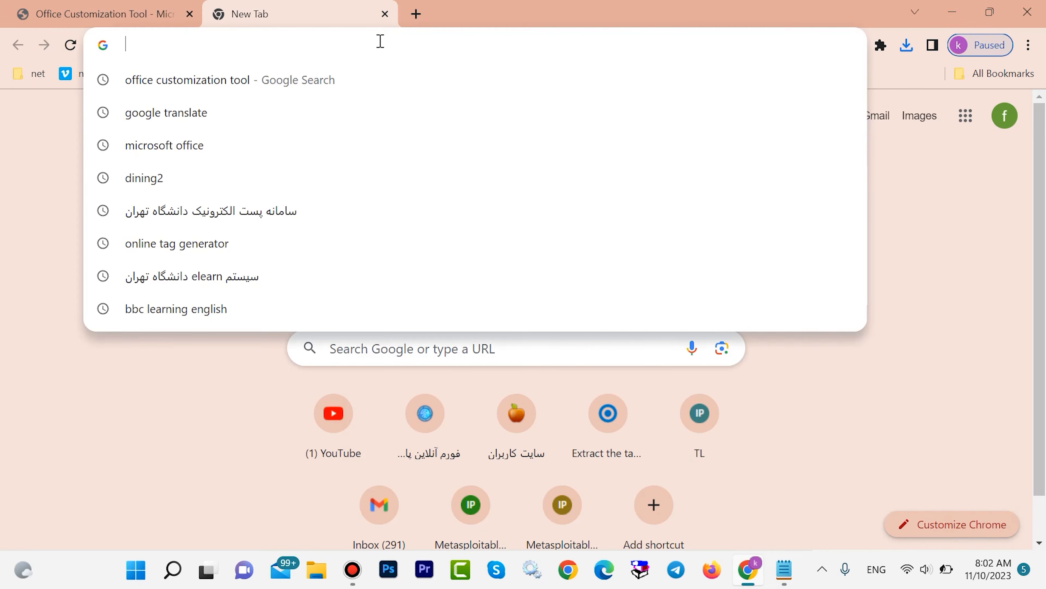
text(office )
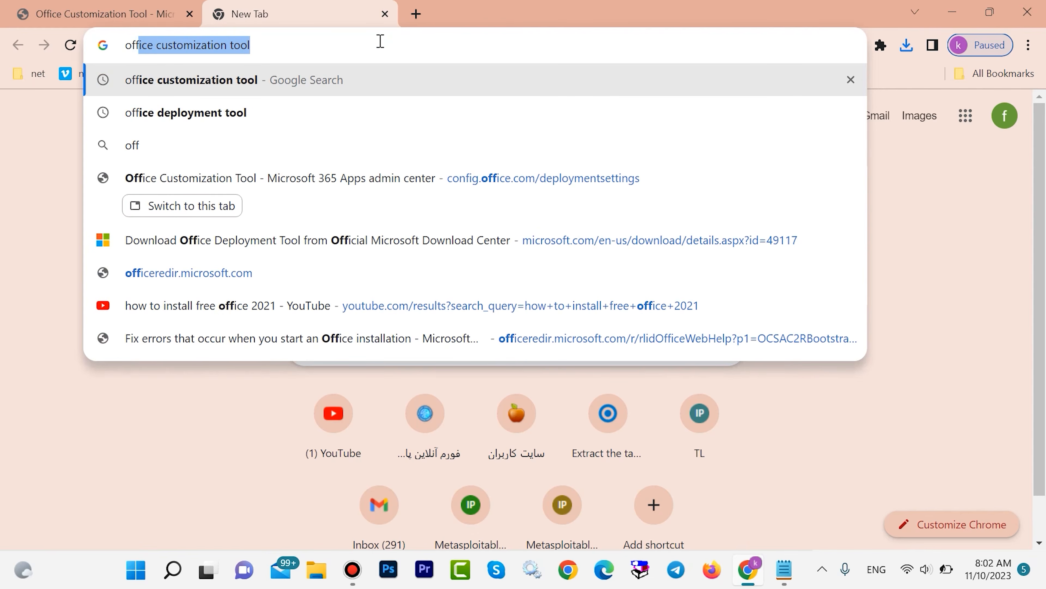
text(d)
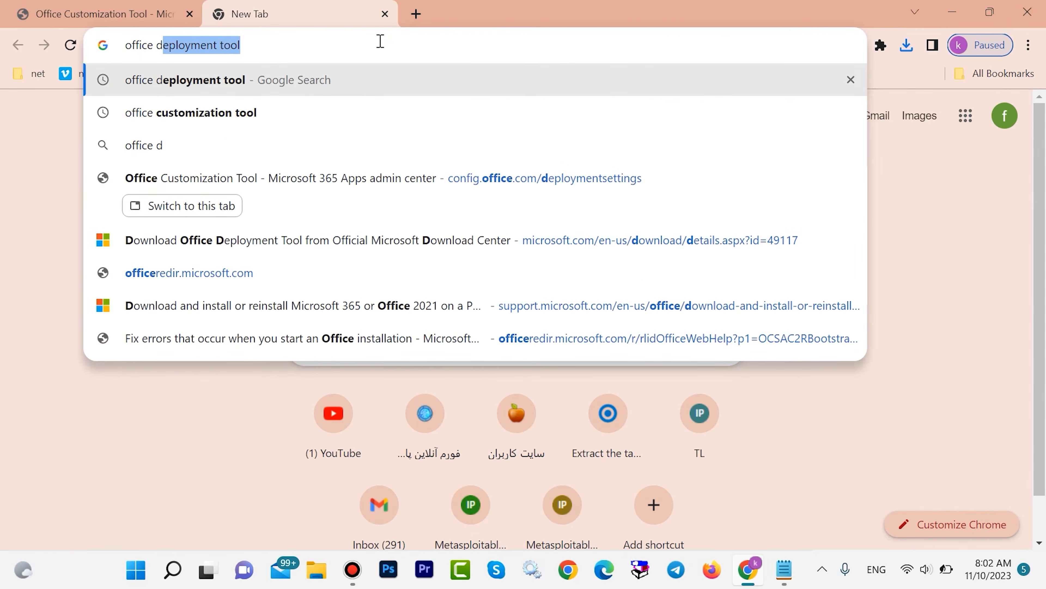
key(Right)
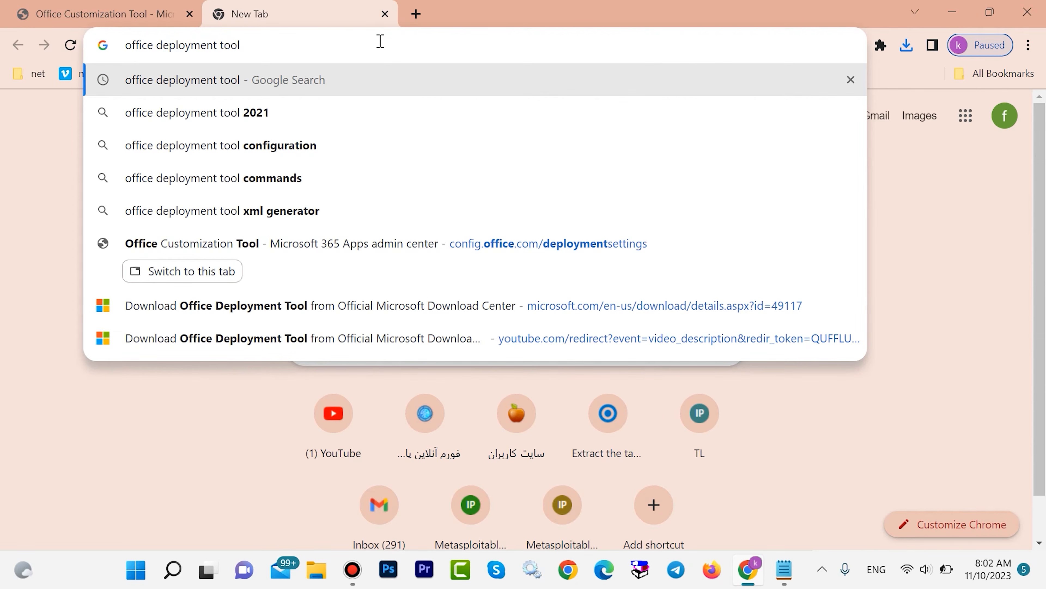
key(Return)
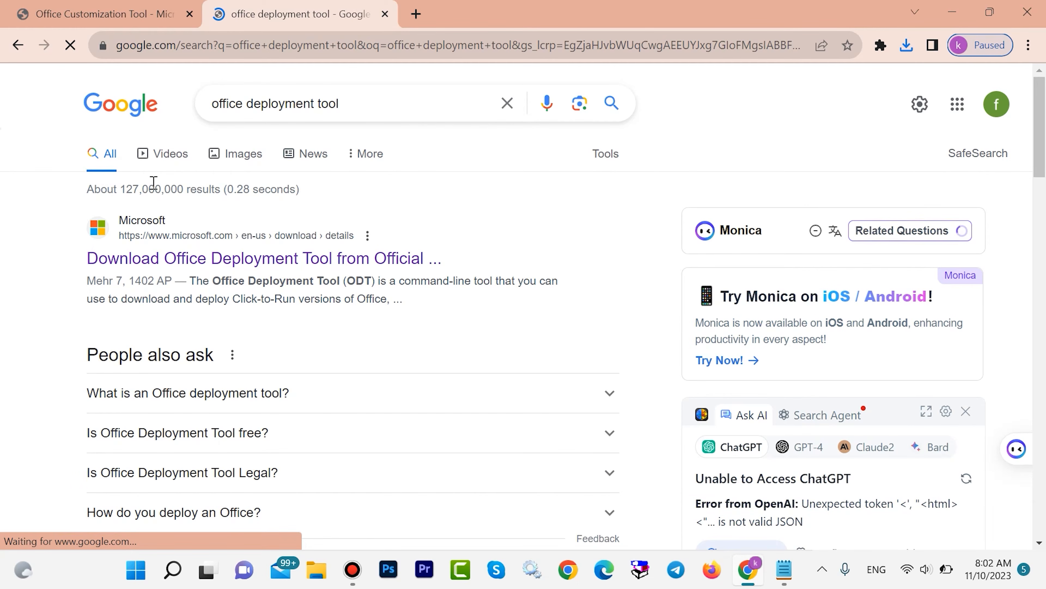
Download the English Office Deployment Tool from the official Microsoft Download Center page and close the browser.
click(203, 263)
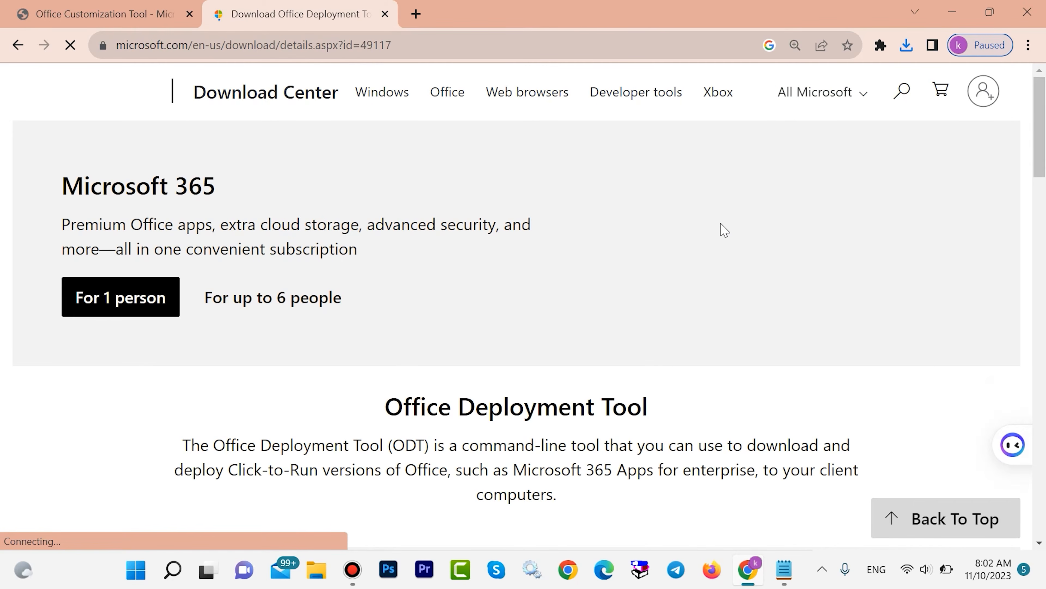
scroll(724, 228, down, 5)
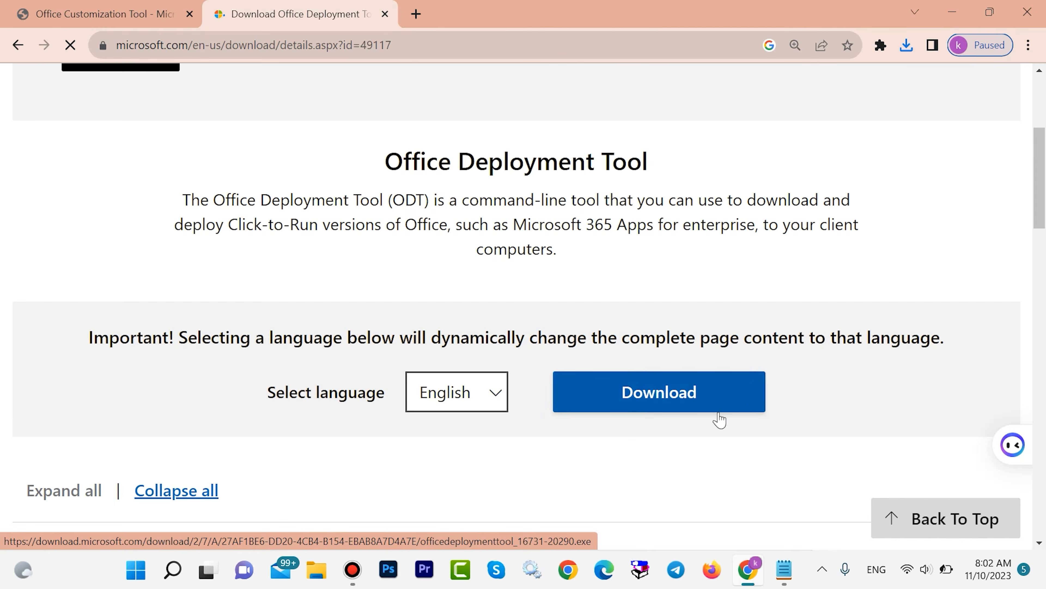
click(674, 397)
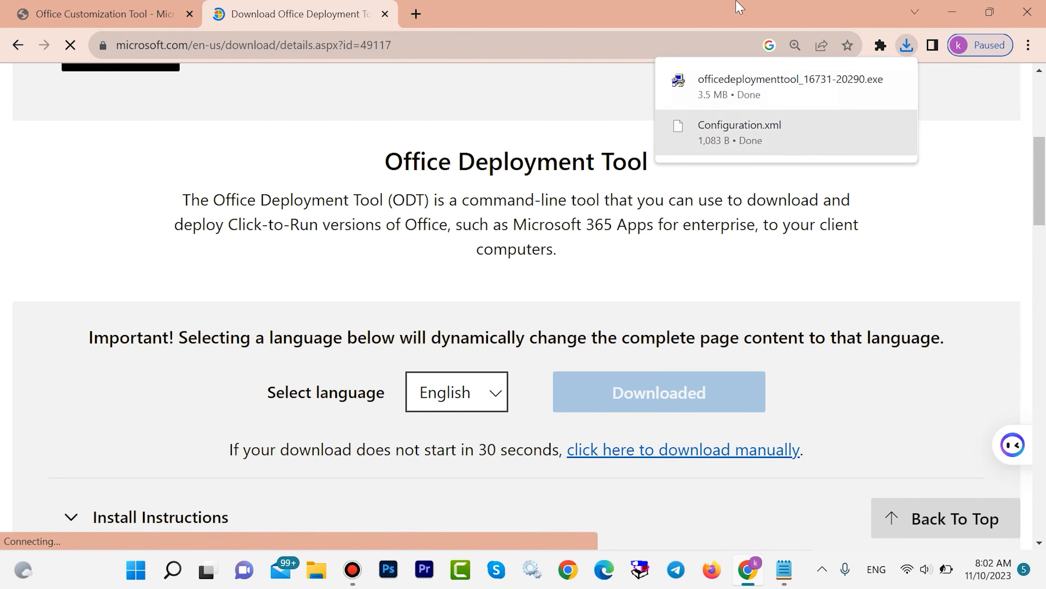
click(1028, 11)
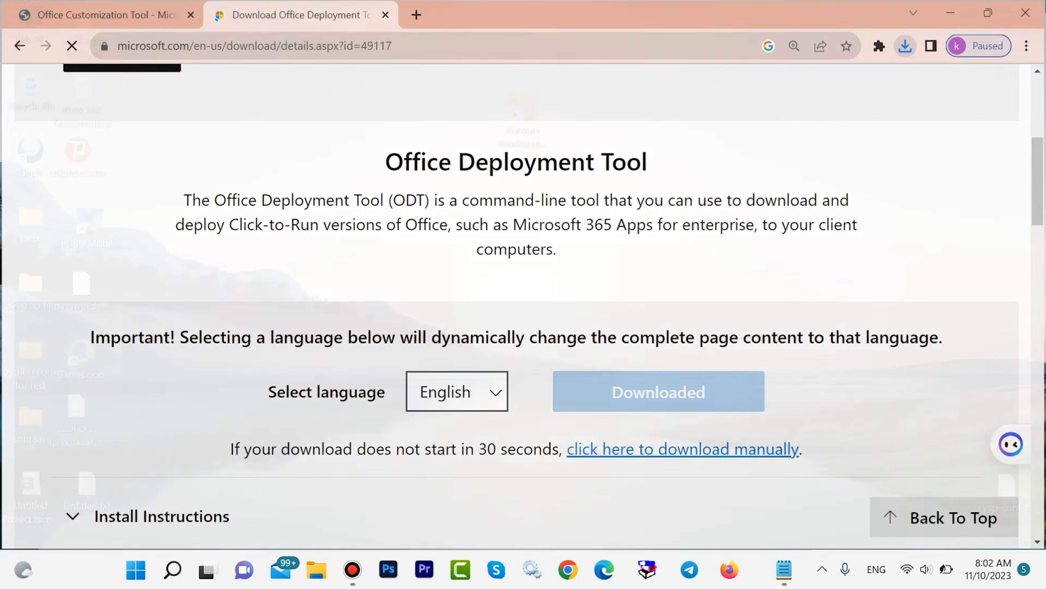
Switch to File Explorer and open the Downloads folder containing the deployment tool and Configuration.xml.
double_click(35, 22)
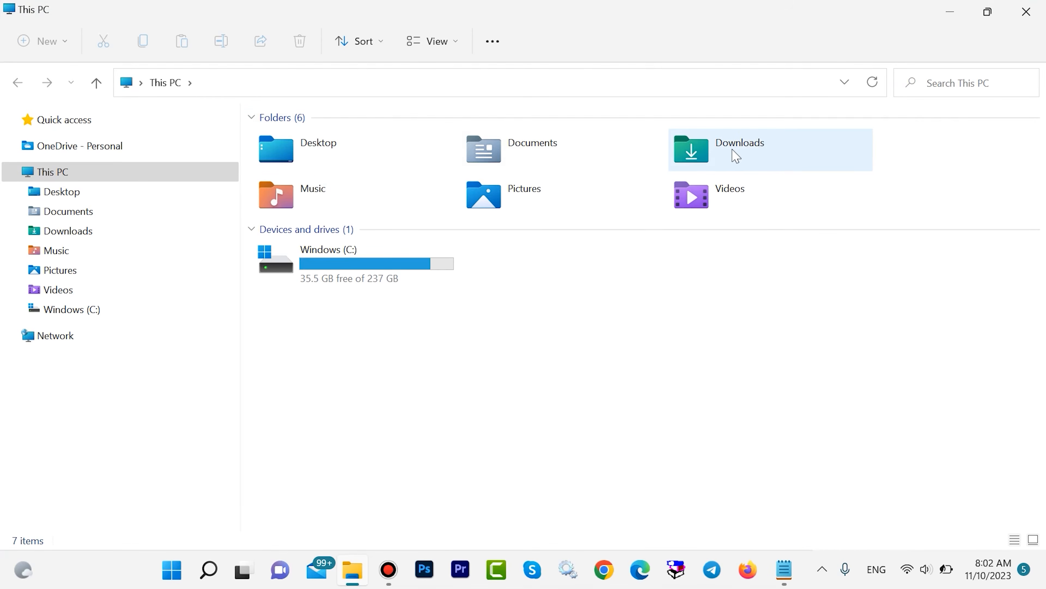
double_click(736, 157)
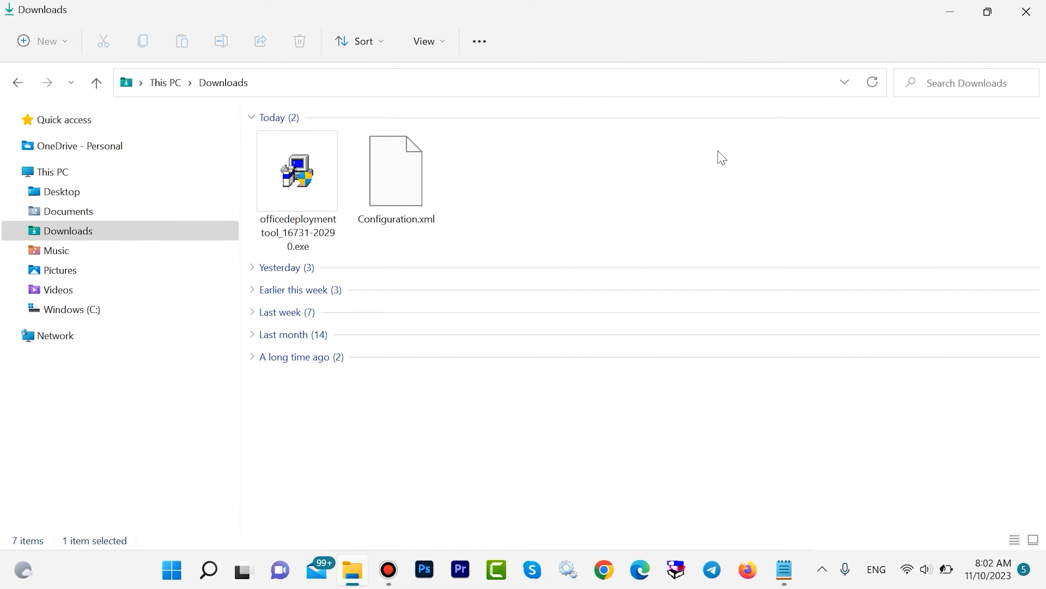
drag(717, 200, 280, 165)
click(476, 190)
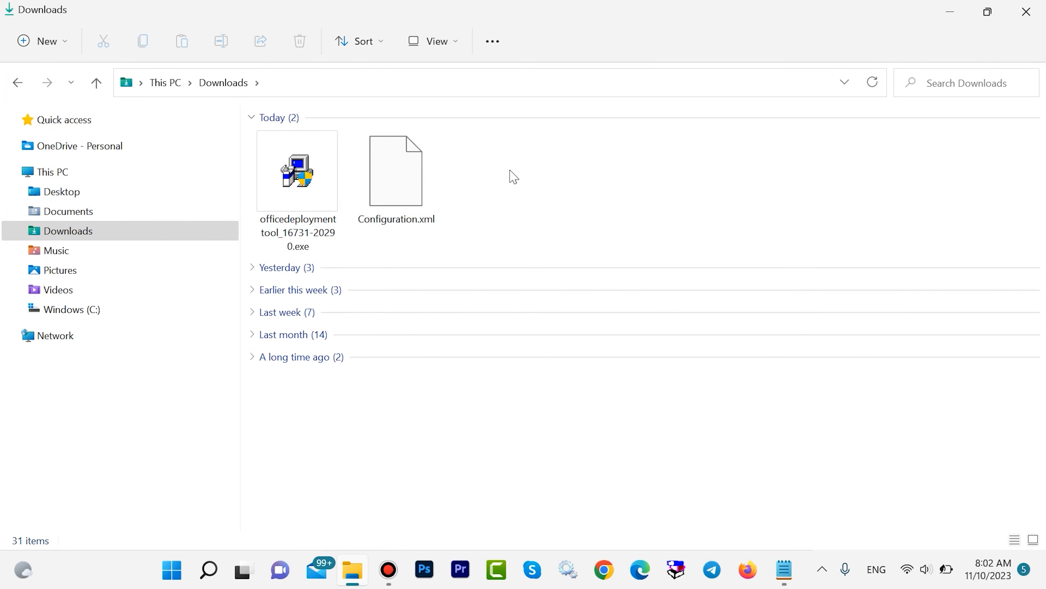
Create a new folder named "office 2021" in Downloads.
right_click(487, 160)
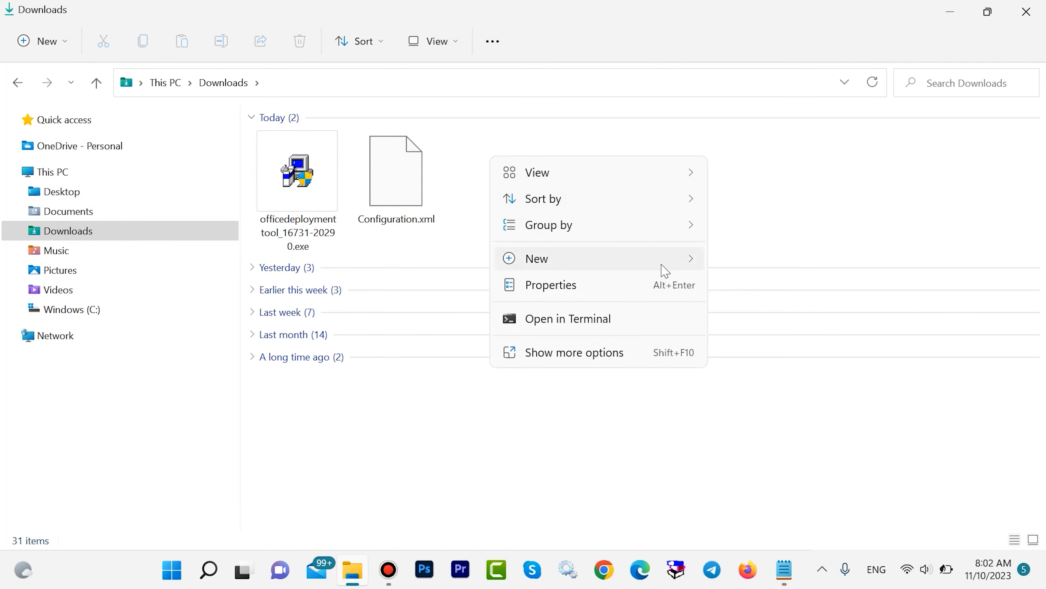
mouse_move(665, 271)
click(730, 264)
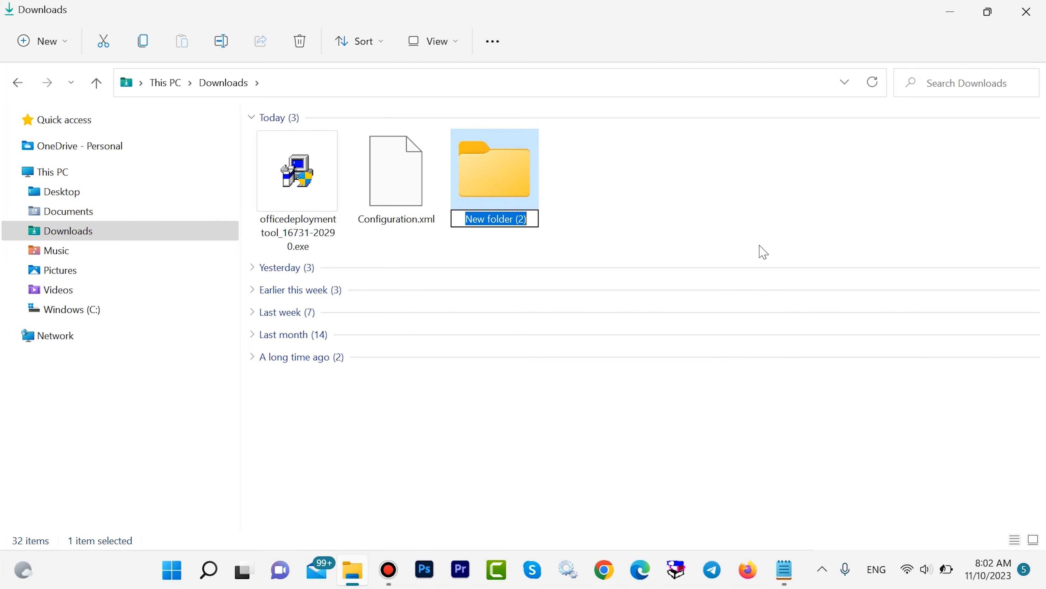
key(BackSpace)
text(office)
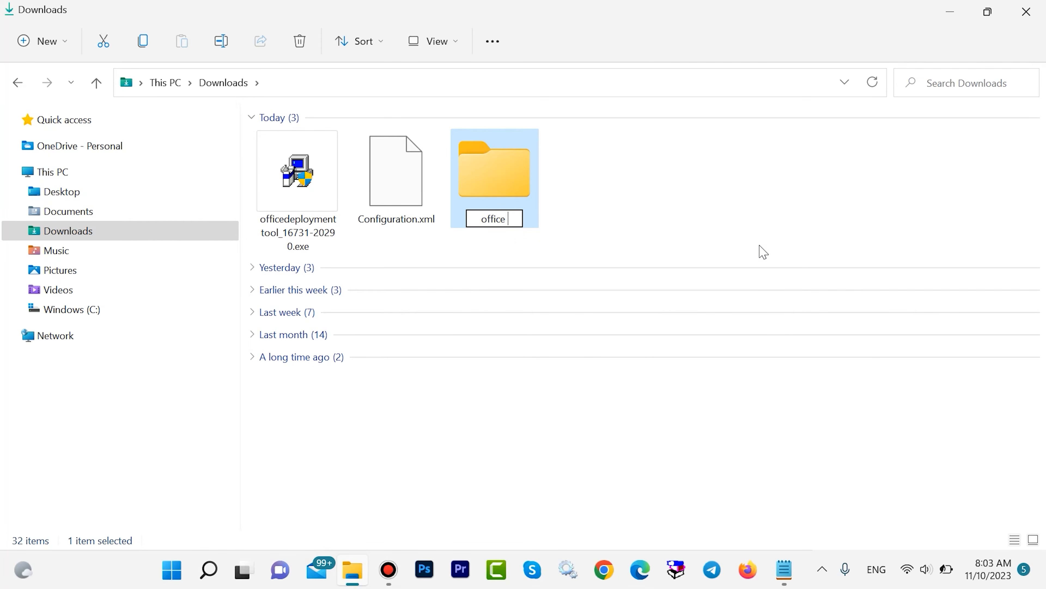
text(021)
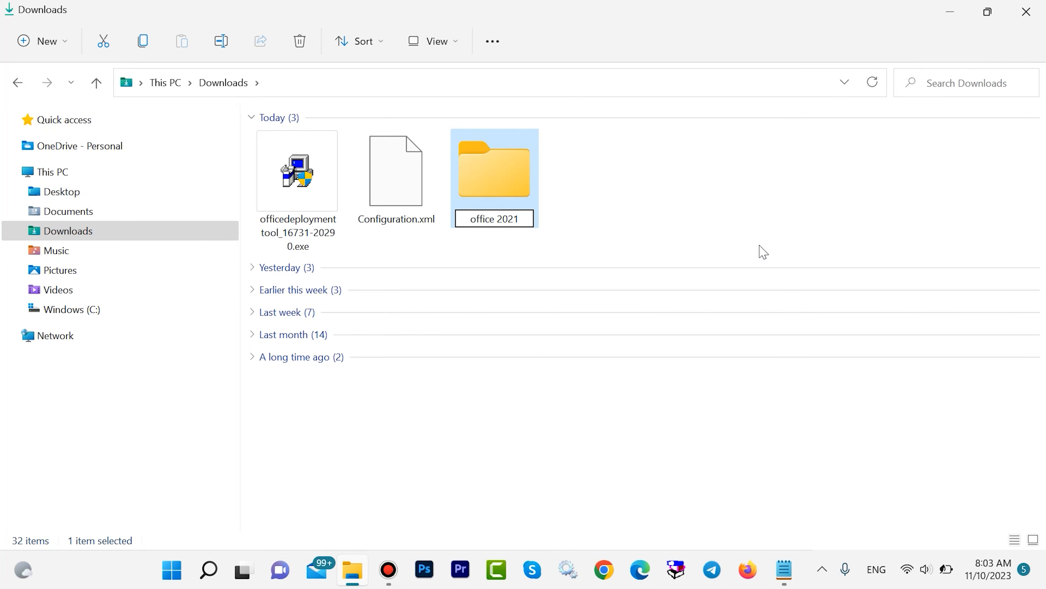
key(Return)
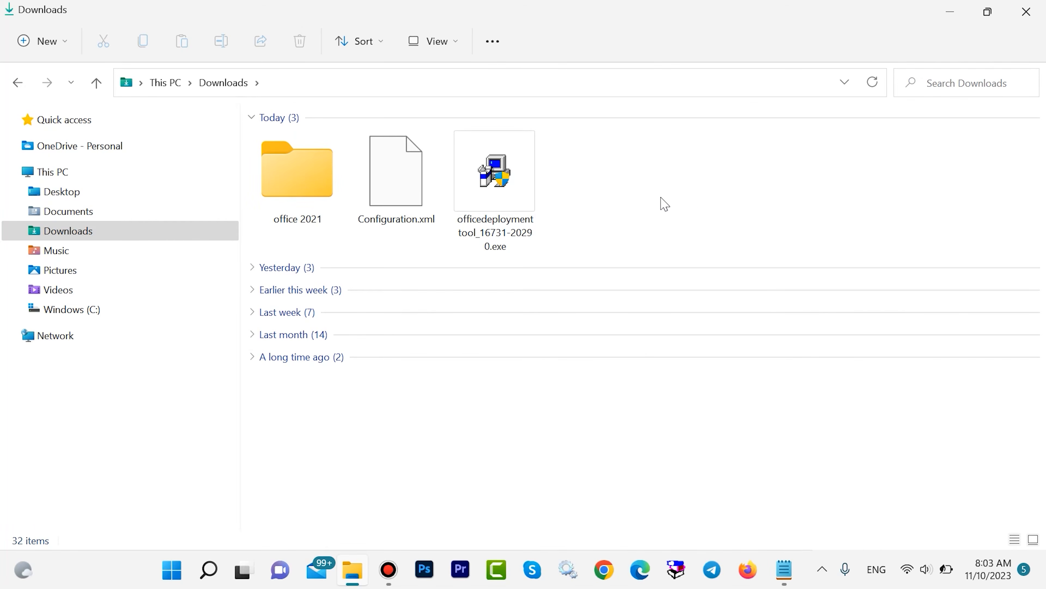
Move Configuration.xml and officedeploymenttool_16731-20290.exe into the office 2021 folder.
drag(698, 208, 400, 173)
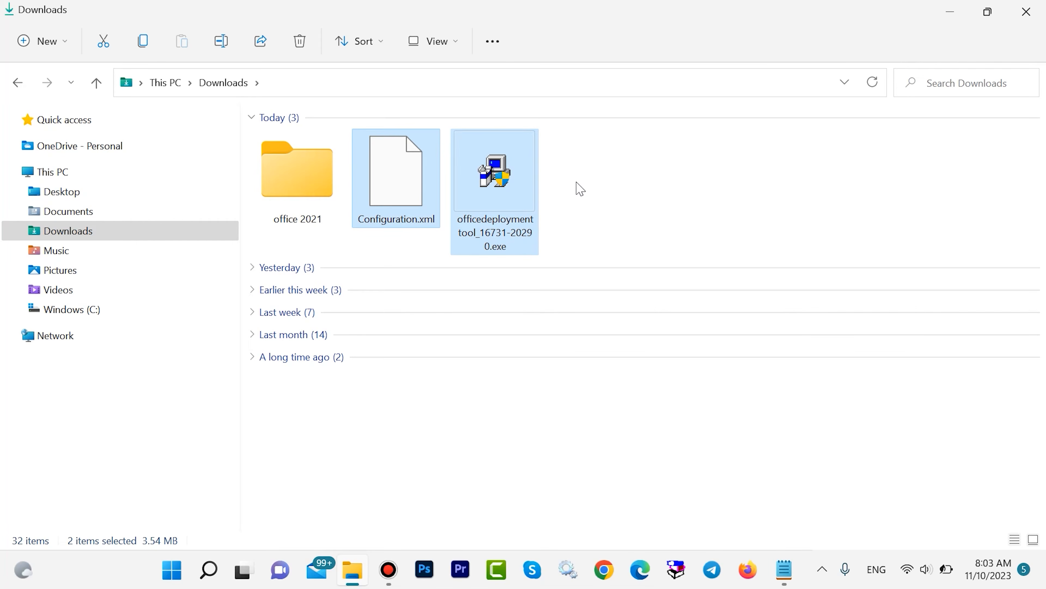
double_click(330, 178)
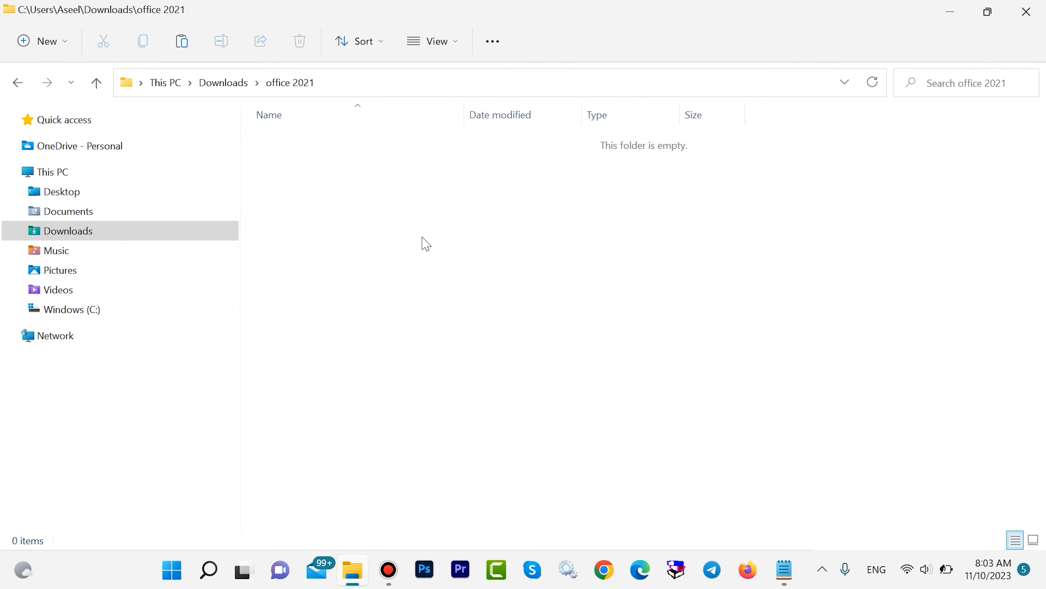
key(ctrl+v)
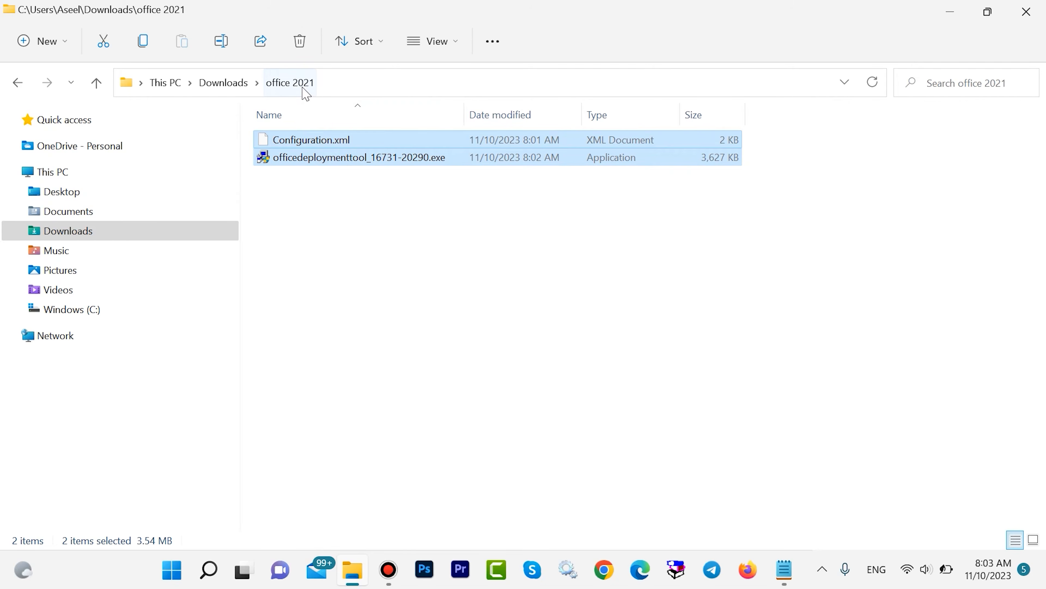
click(364, 215)
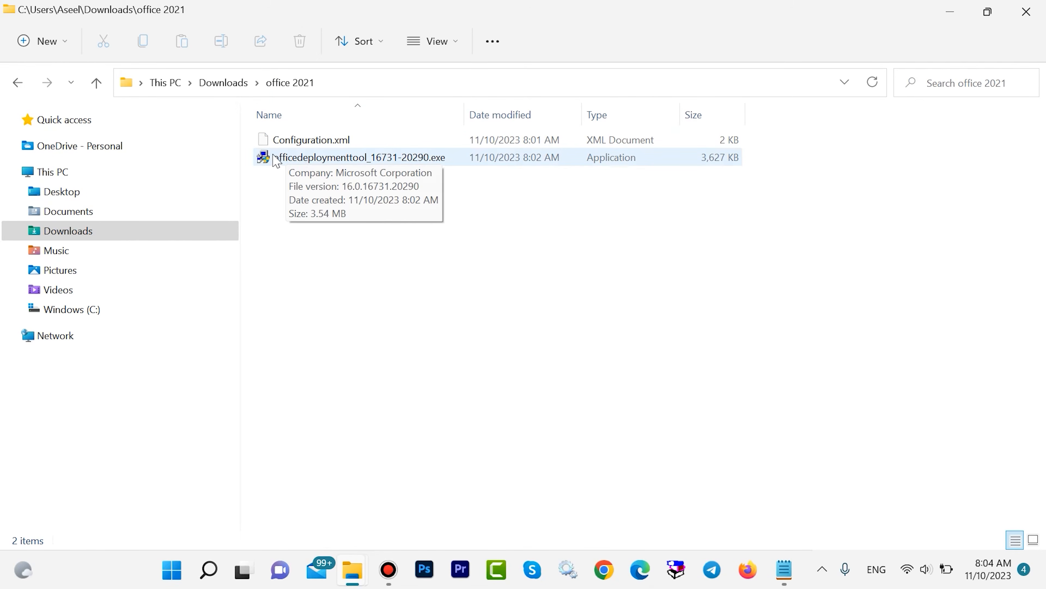
Run the Office Deployment Tool, allow it to make changes, and accept its license terms to continue to the extraction folder selection.
right_click(293, 162)
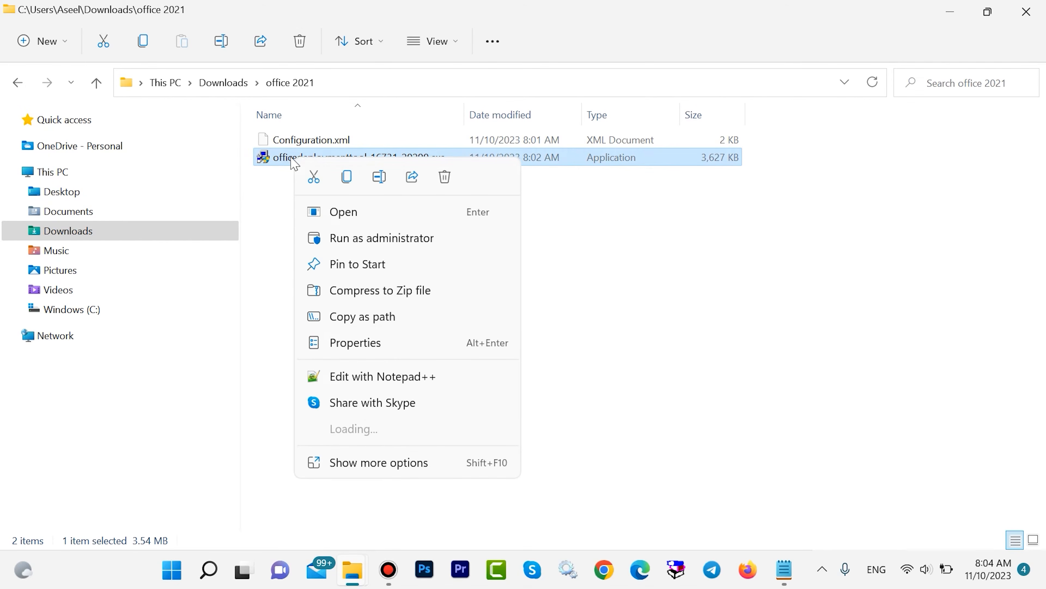
click(342, 221)
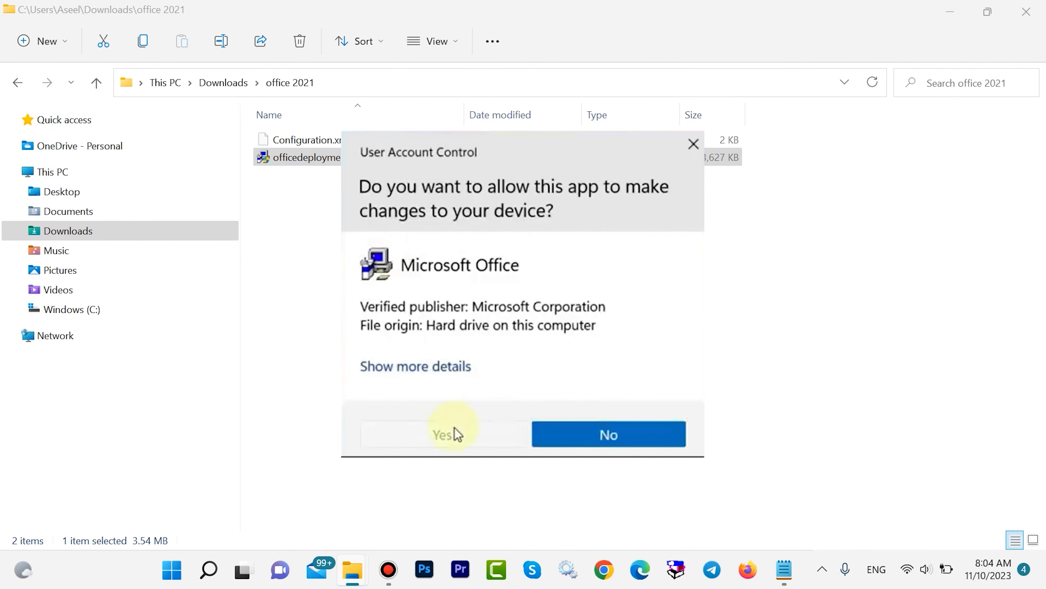
click(457, 434)
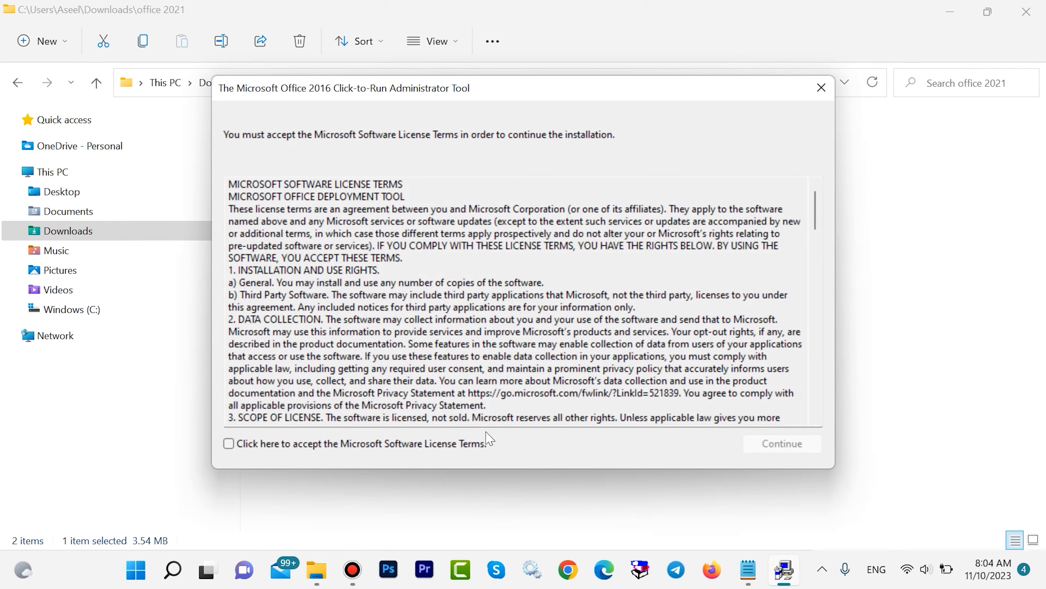
click(229, 443)
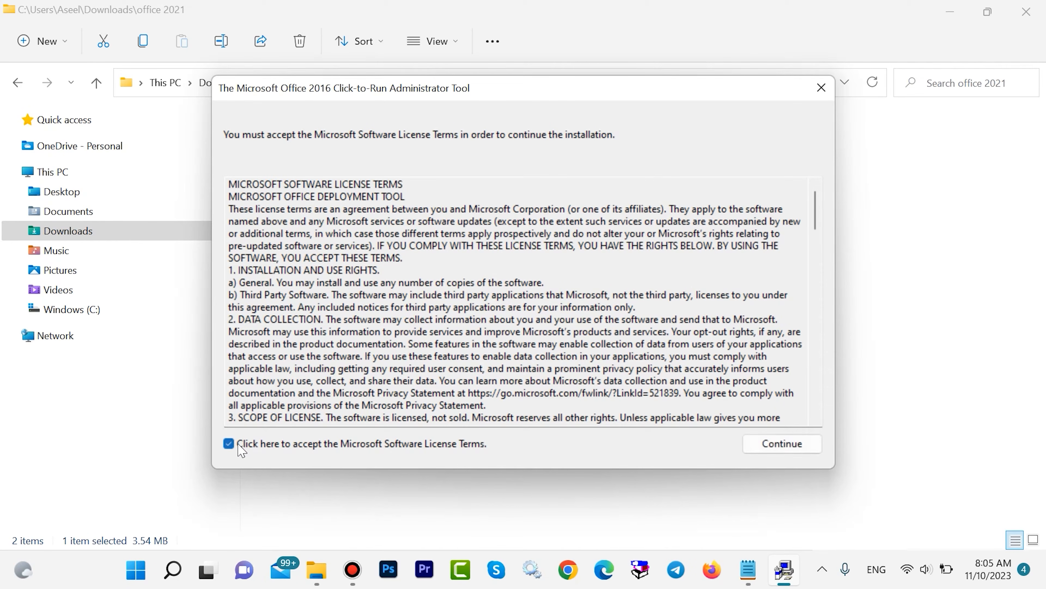
click(782, 444)
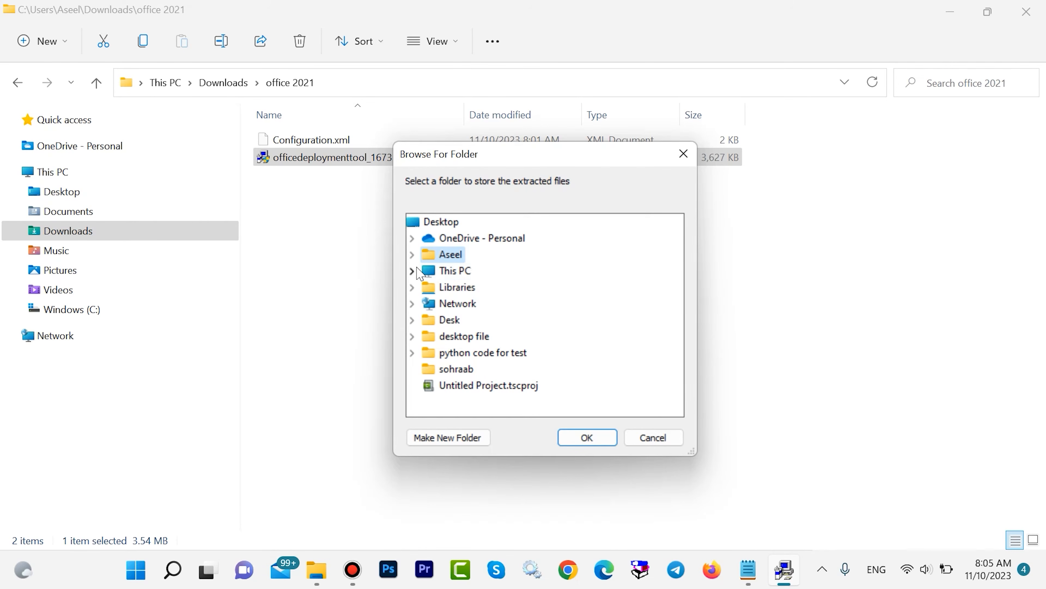
Extract the Office Deployment Tool files into the office 2021 folder inside Downloads.
click(412, 256)
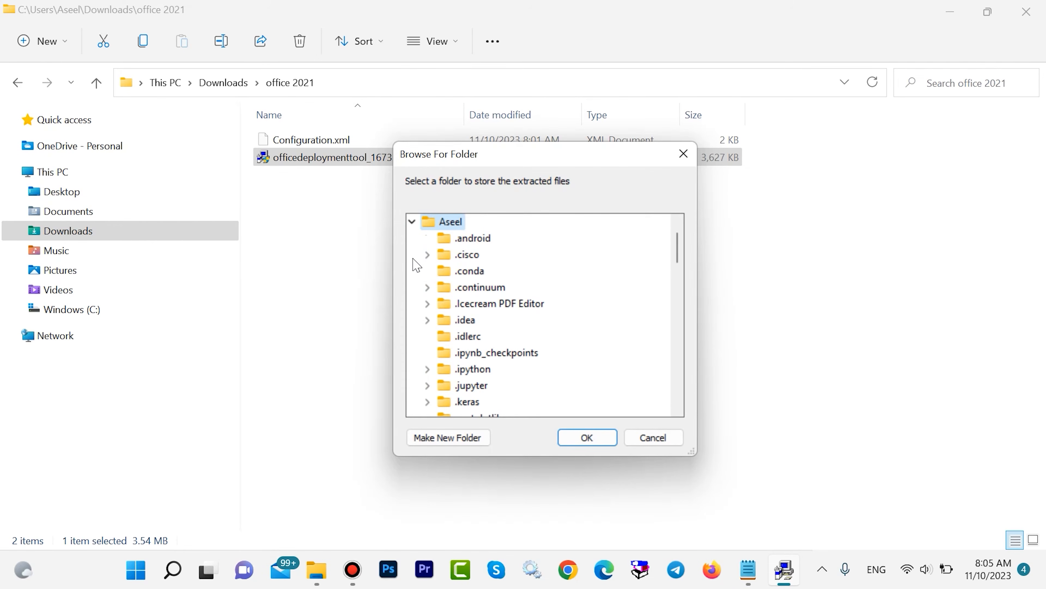
scroll(528, 276, down, 6)
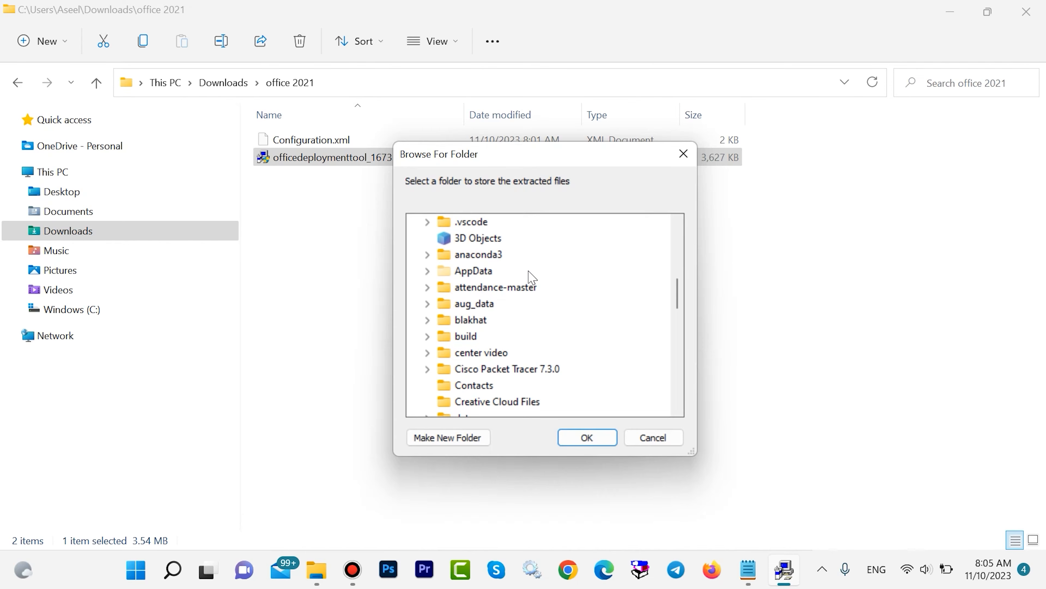
scroll(531, 277, down, 2)
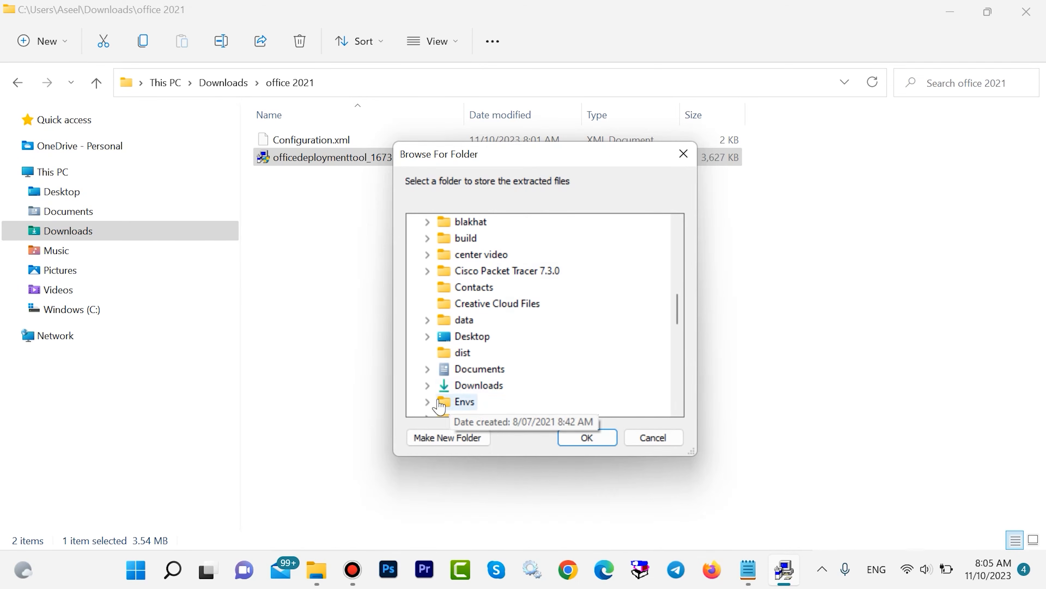
double_click(453, 385)
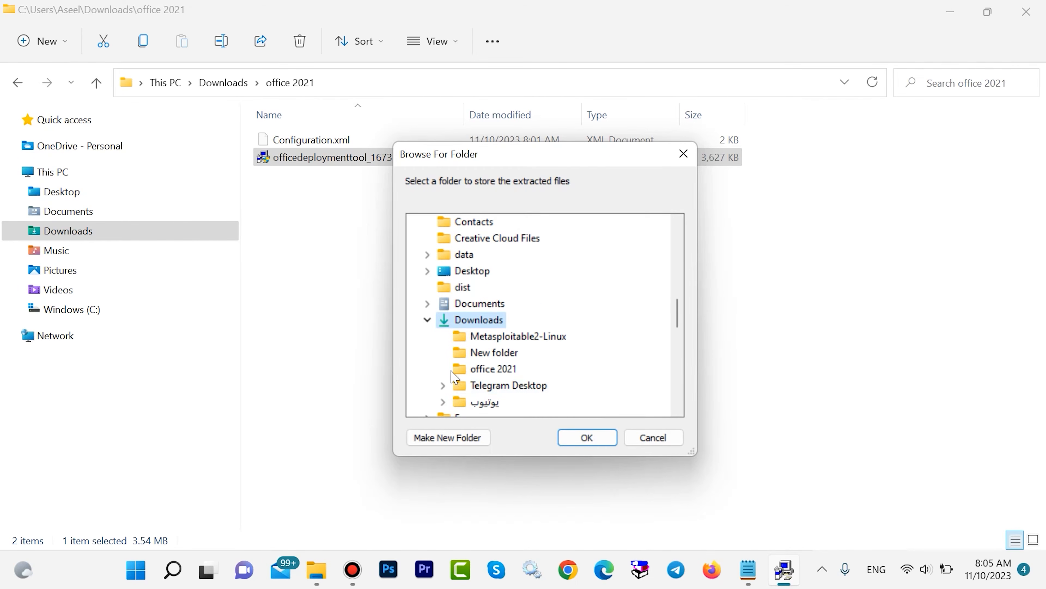
click(478, 370)
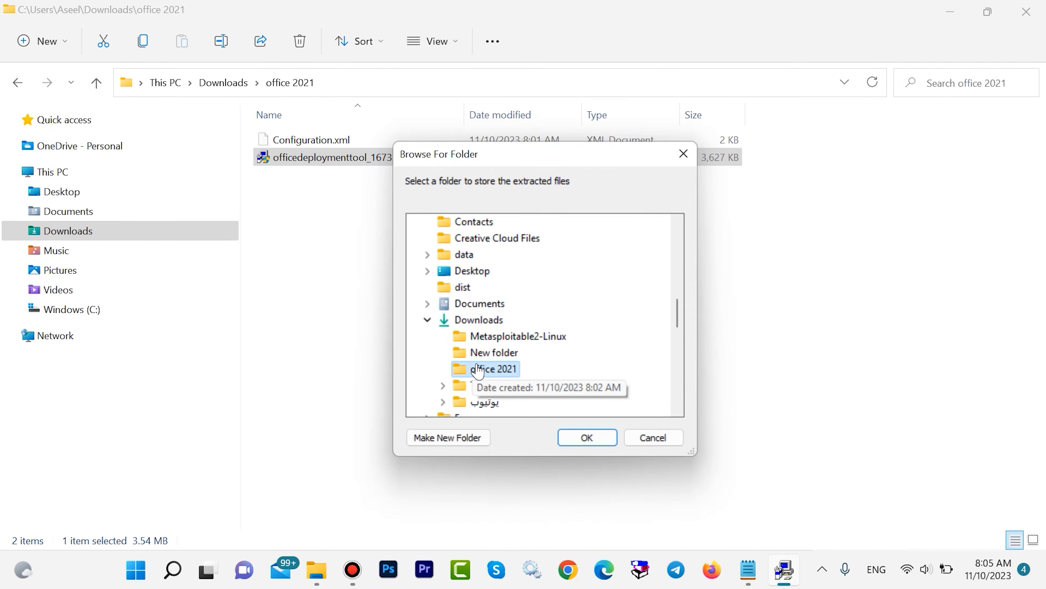
click(586, 439)
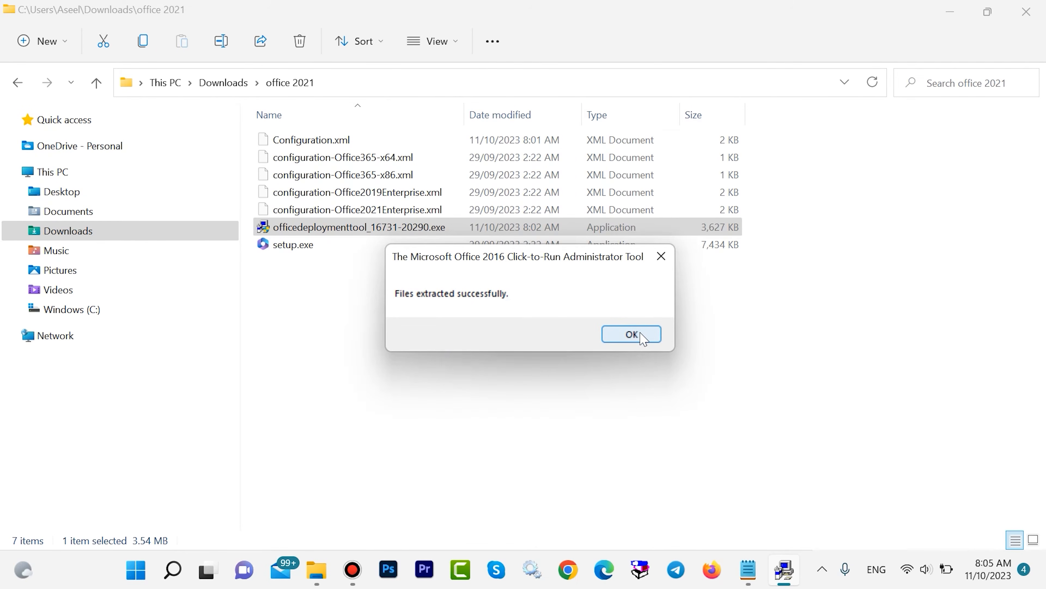
click(631, 335)
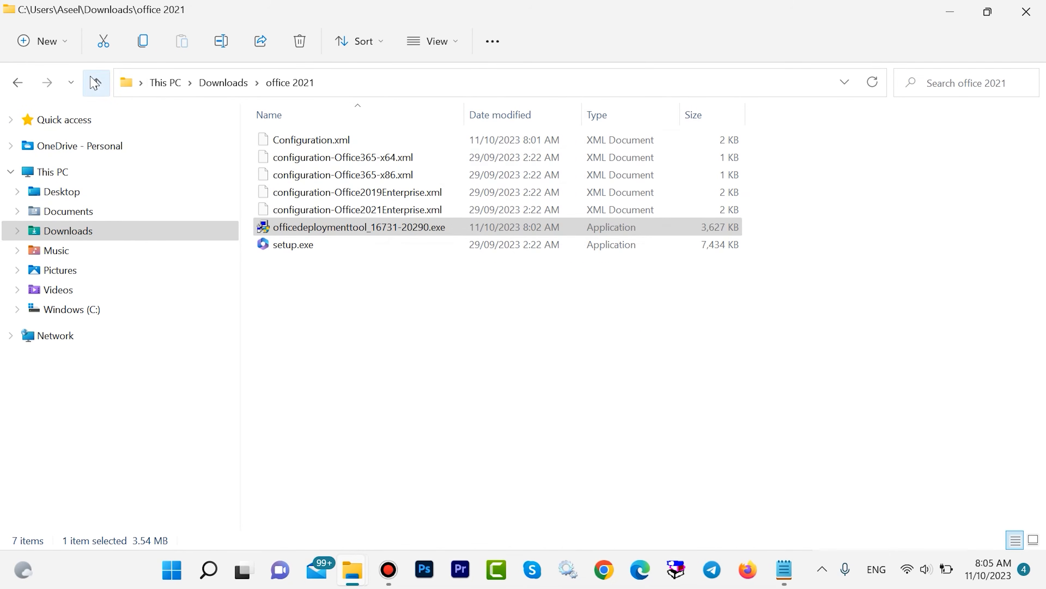
Copy the office 2021 folder from Downloads to the root of the Windows (C:) drive.
click(96, 82)
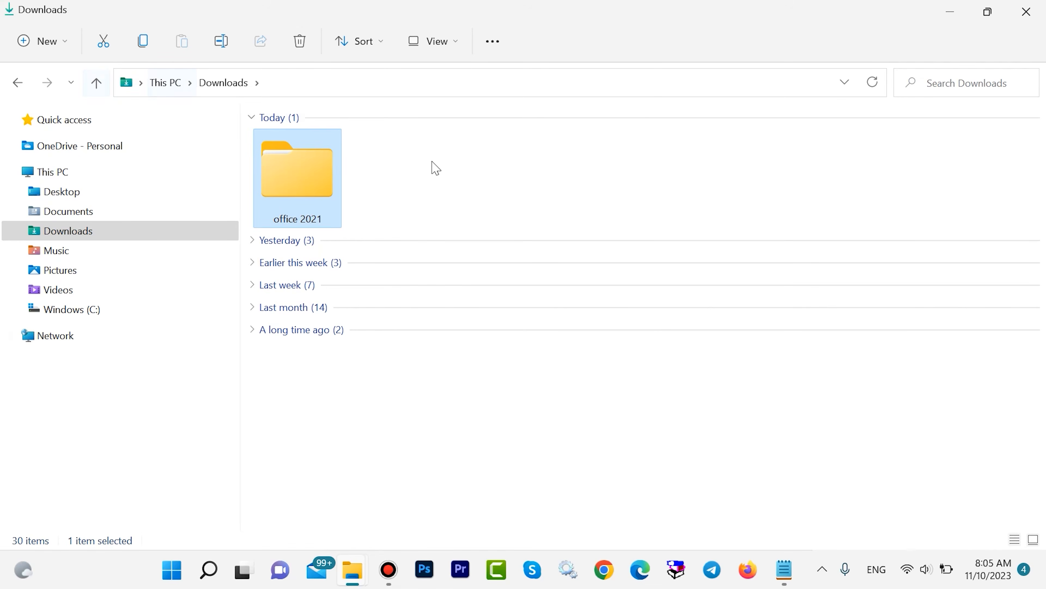
right_click(295, 164)
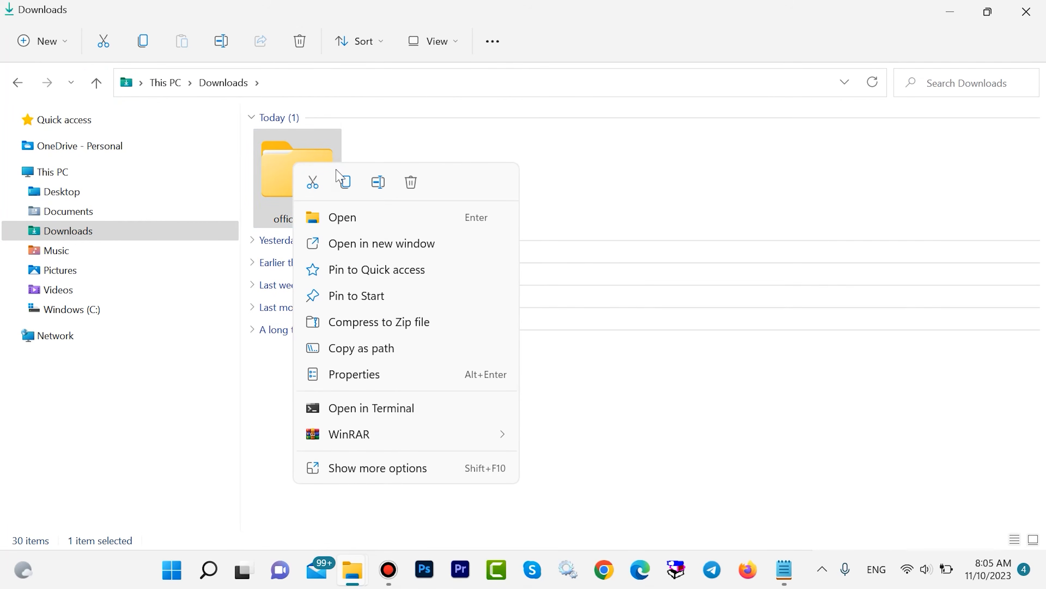
click(345, 181)
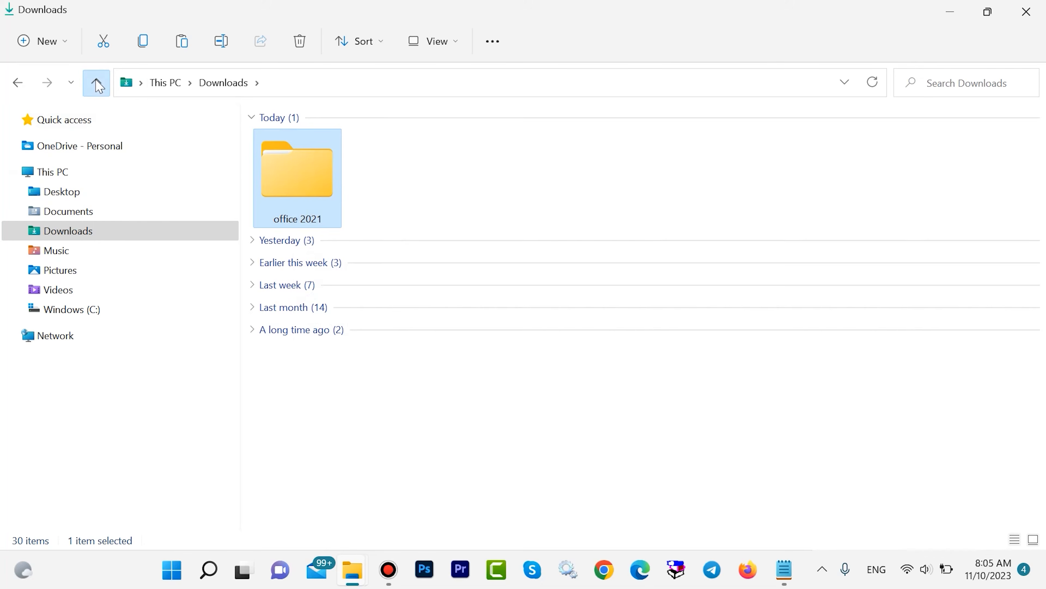
click(97, 83)
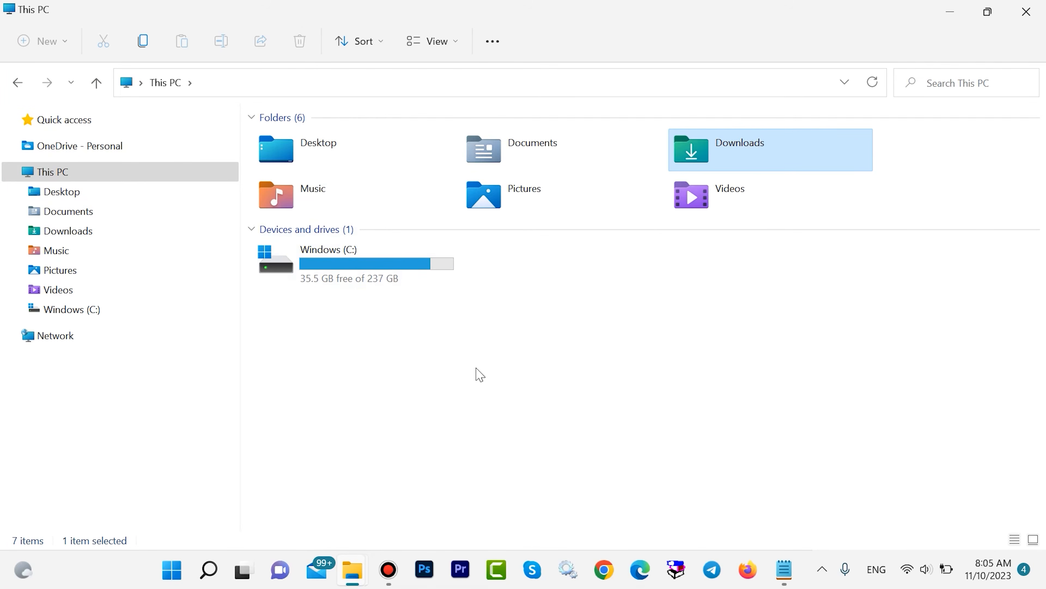
double_click(350, 273)
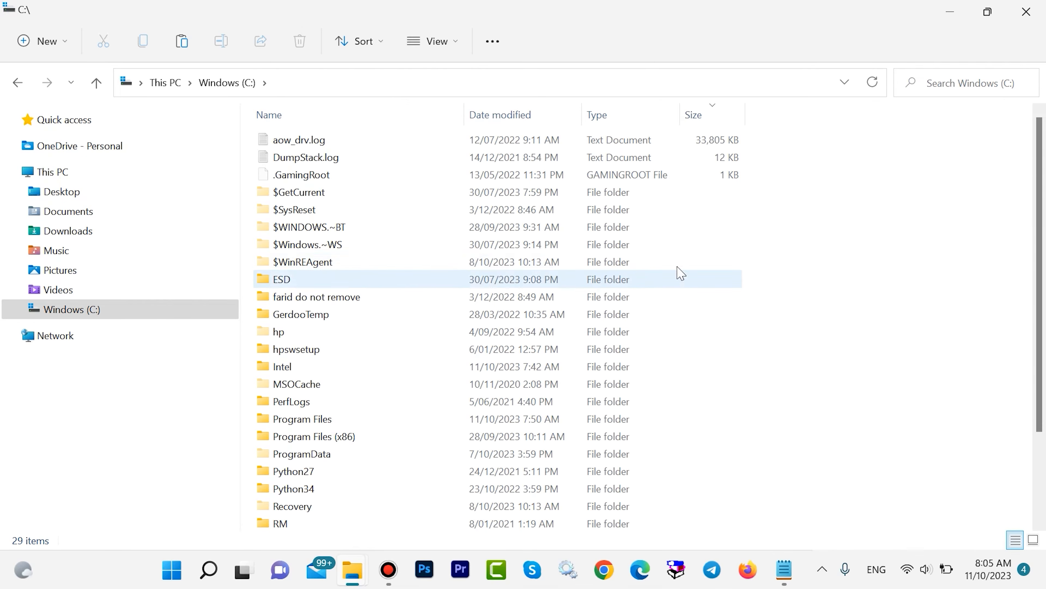
scroll(681, 273, down, 2)
right_click(792, 534)
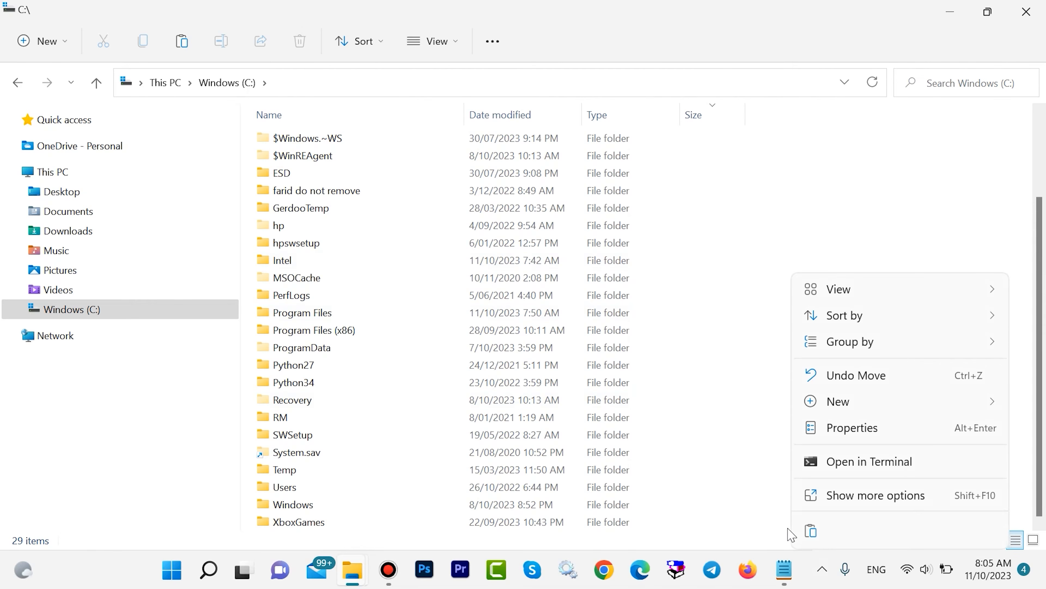
click(811, 530)
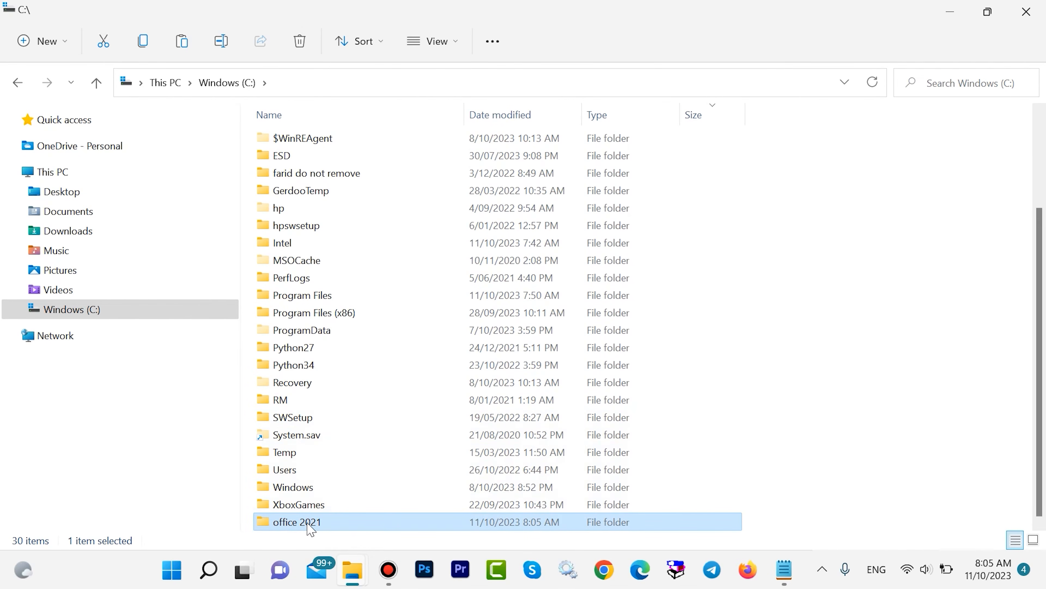
Open the office 2021 folder on the C: drive and copy its path, C:\office 2021.
click(316, 83)
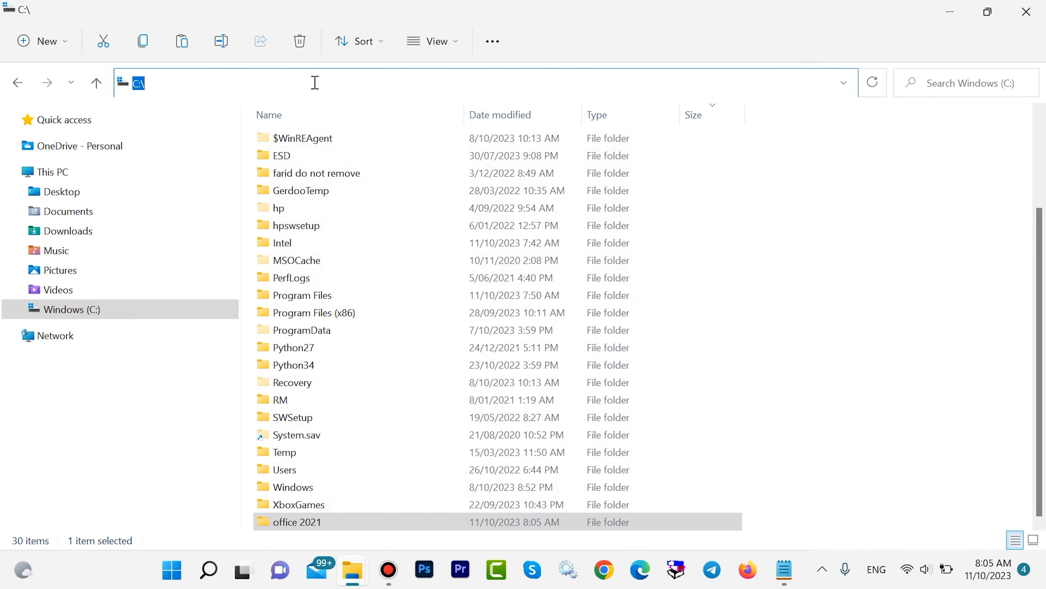
double_click(293, 522)
click(372, 84)
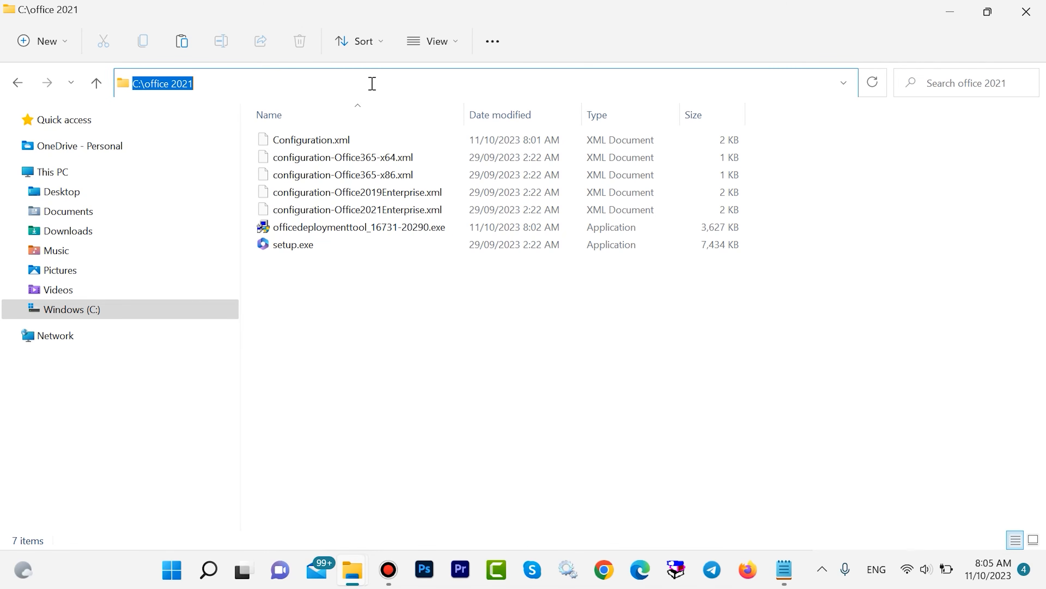
right_click(177, 85)
click(144, 139)
Search Windows for cmd, open Command Prompt and maximise its window.
click(209, 571)
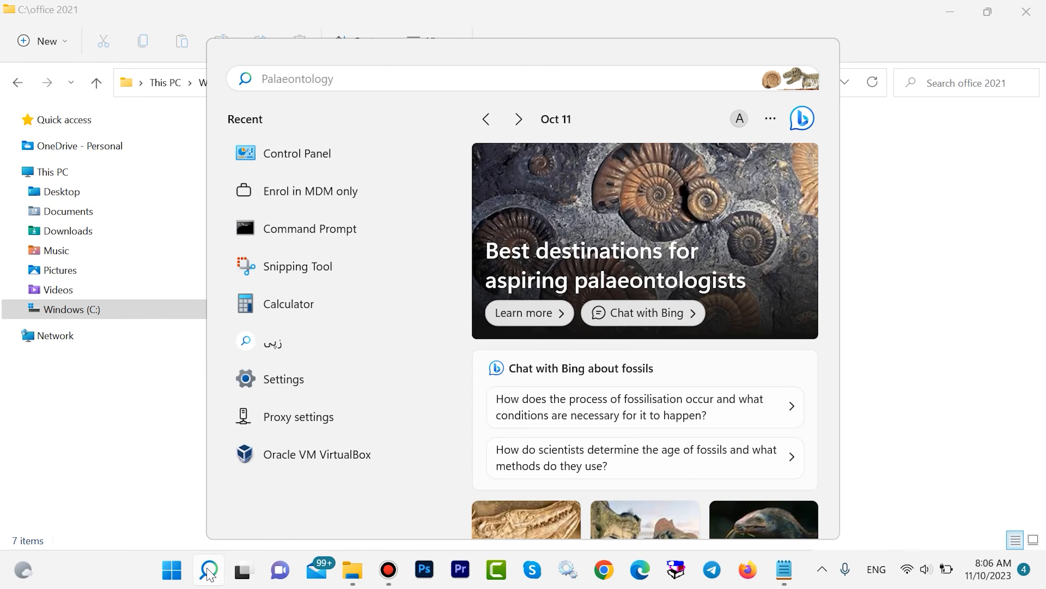
text(cmd)
key(Return)
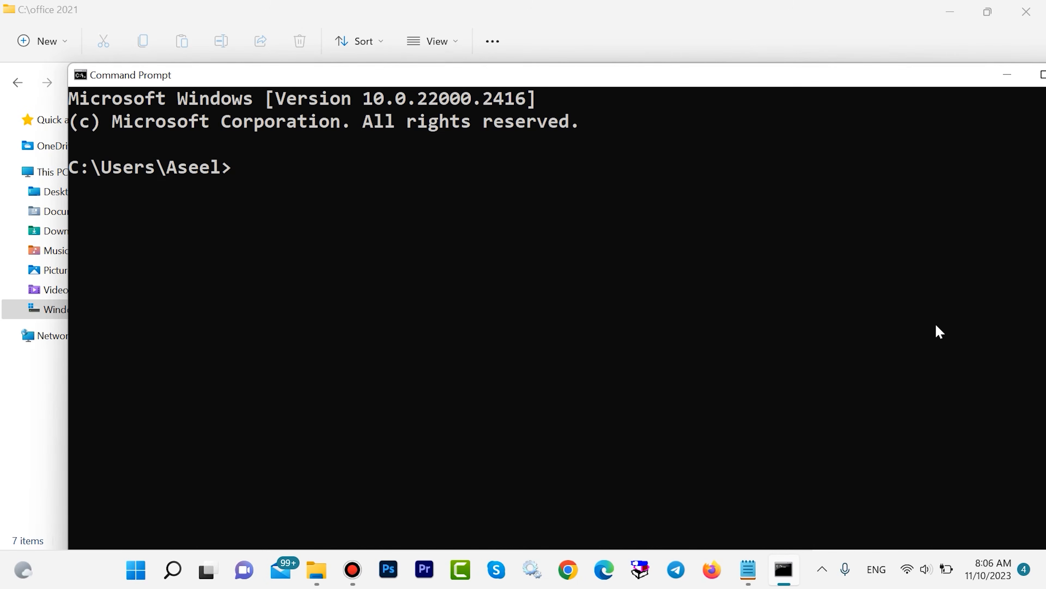
click(1041, 75)
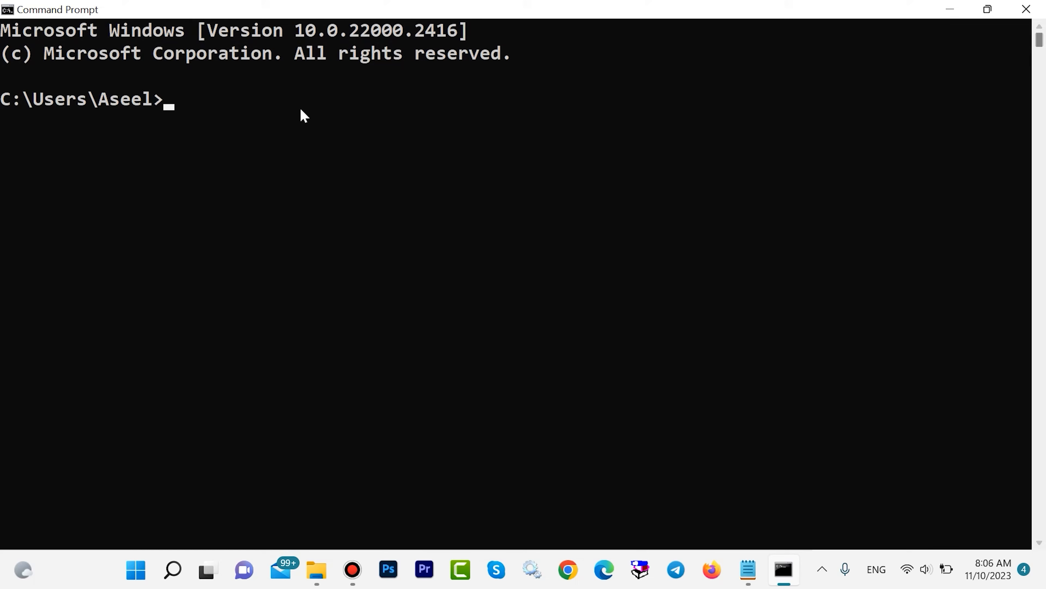
click(6, 9)
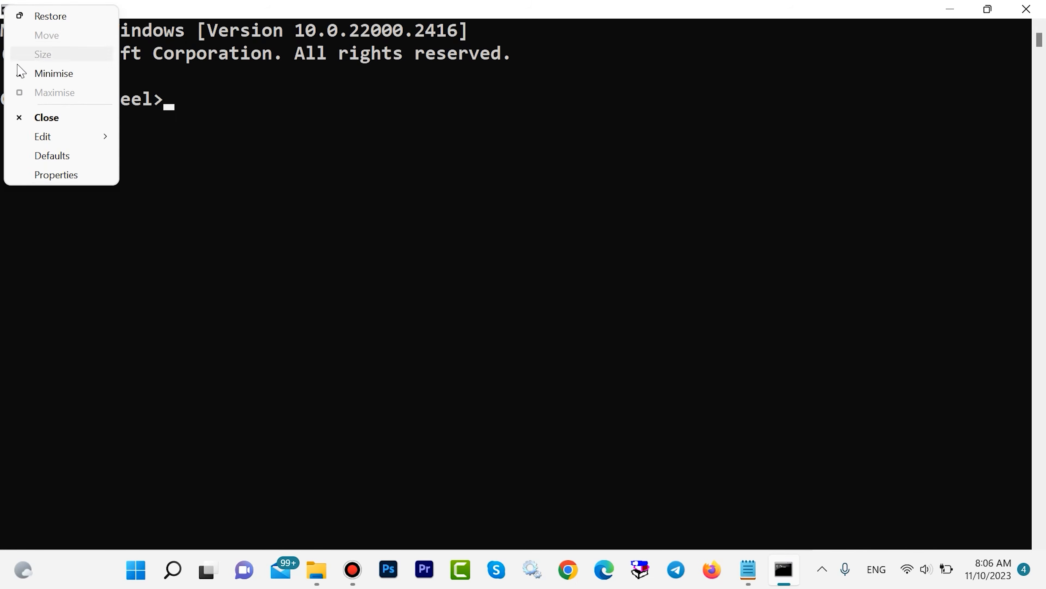
mouse_move(77, 140)
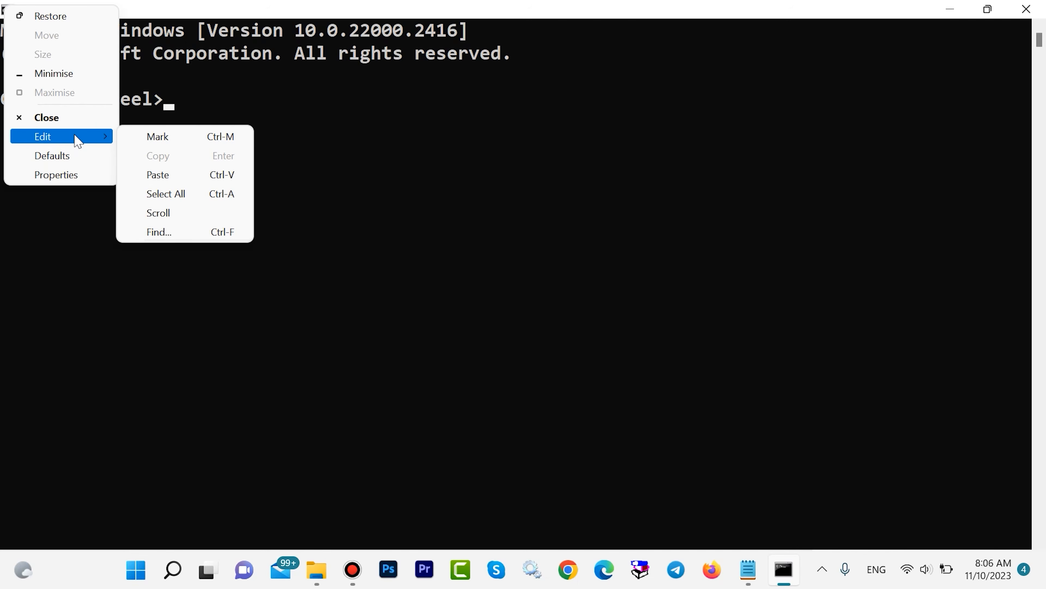
click(156, 232)
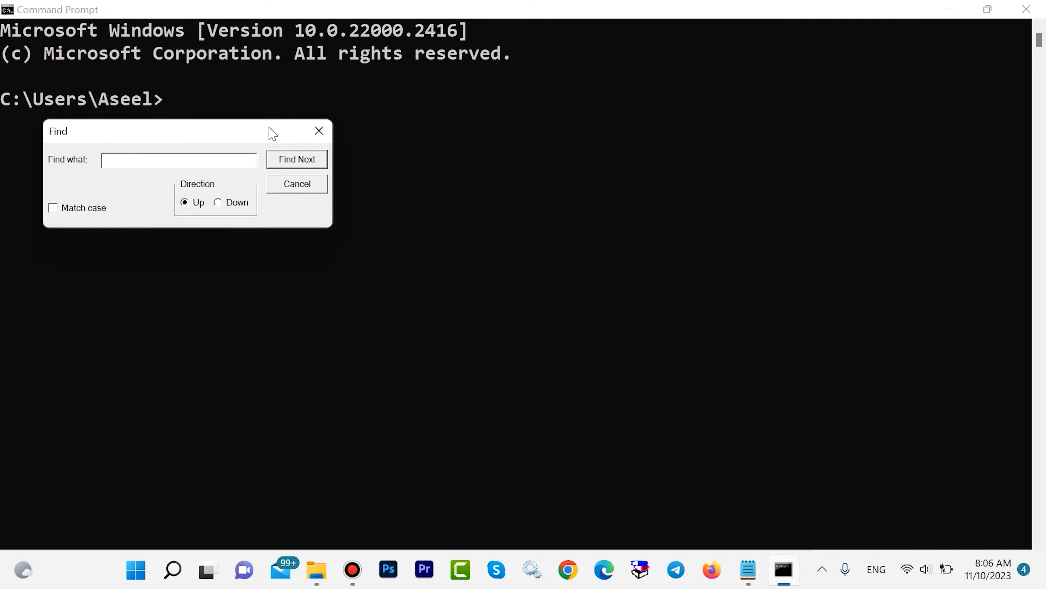
click(318, 131)
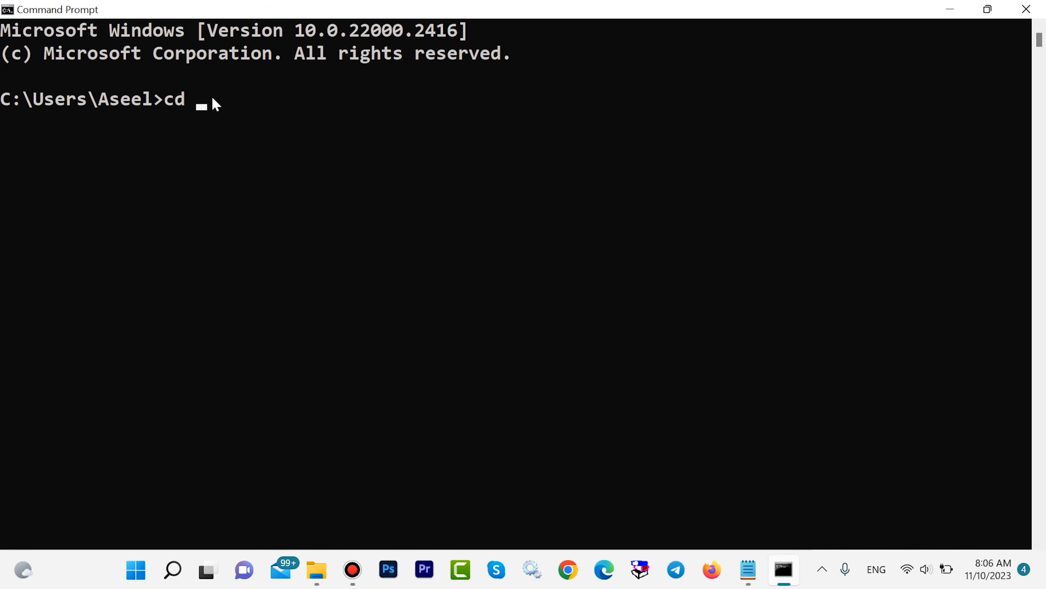
Change the Command Prompt directory to the copied folder with "cd C:\office 2021".
text(C:\office 2021)
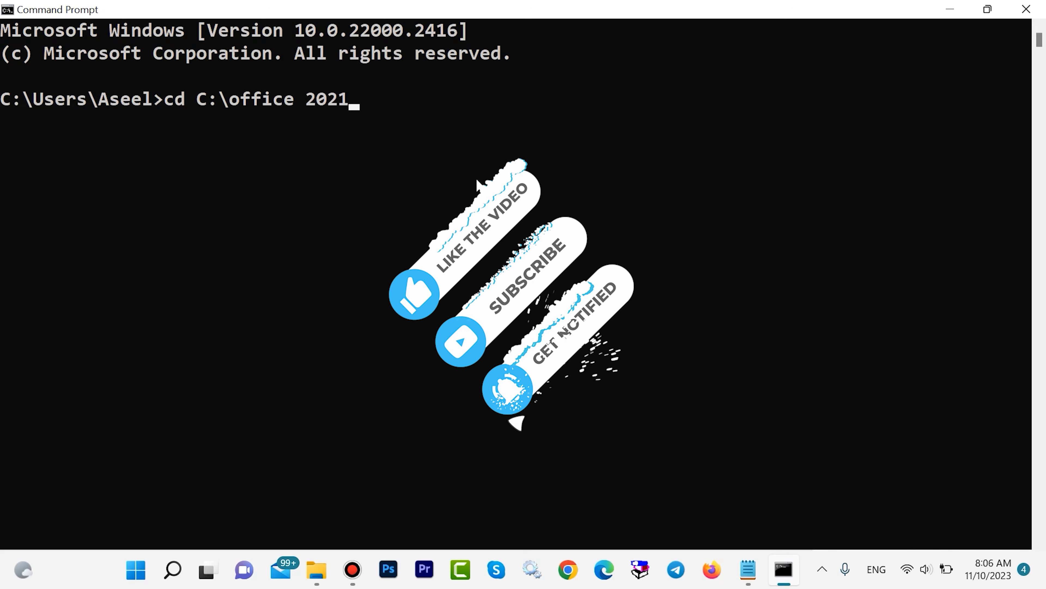
key(Return)
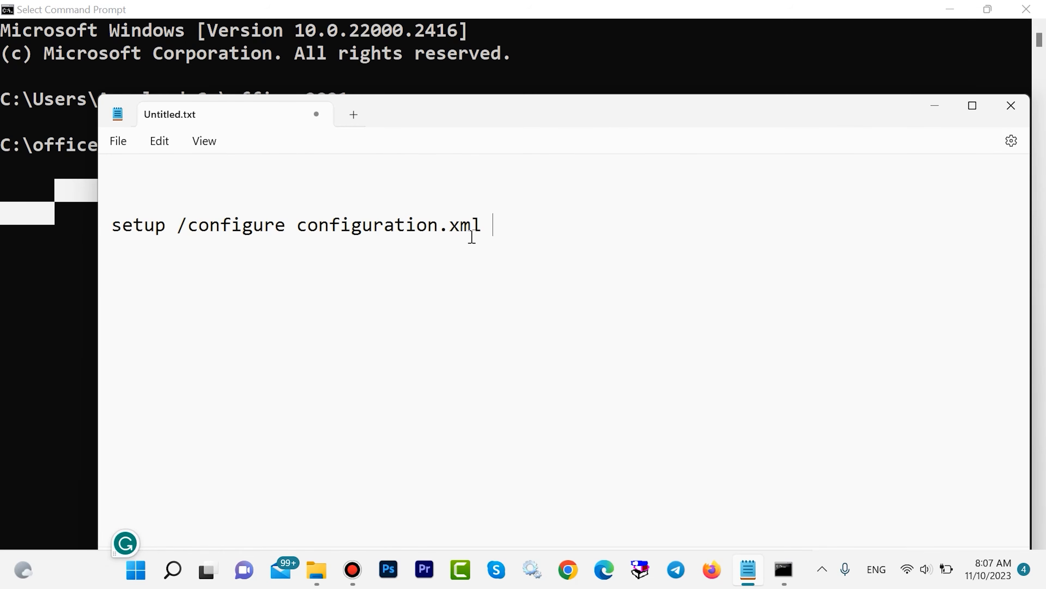
Copy "setup /configure configuration.xml" from the Notepad note and run it in Command Prompt to start the Office installation.
drag(472, 238, 104, 216)
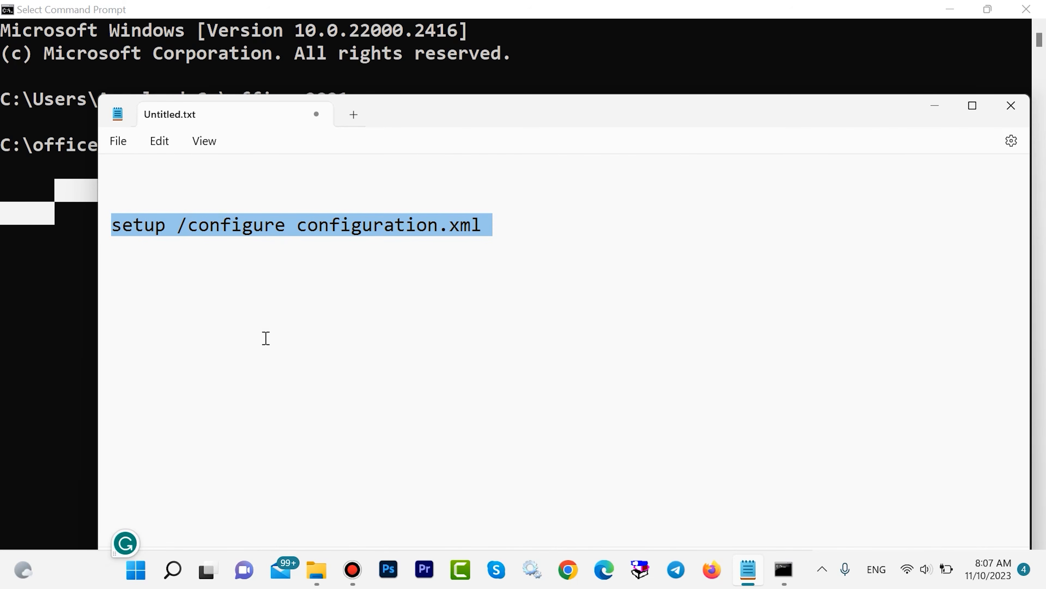
right_click(224, 231)
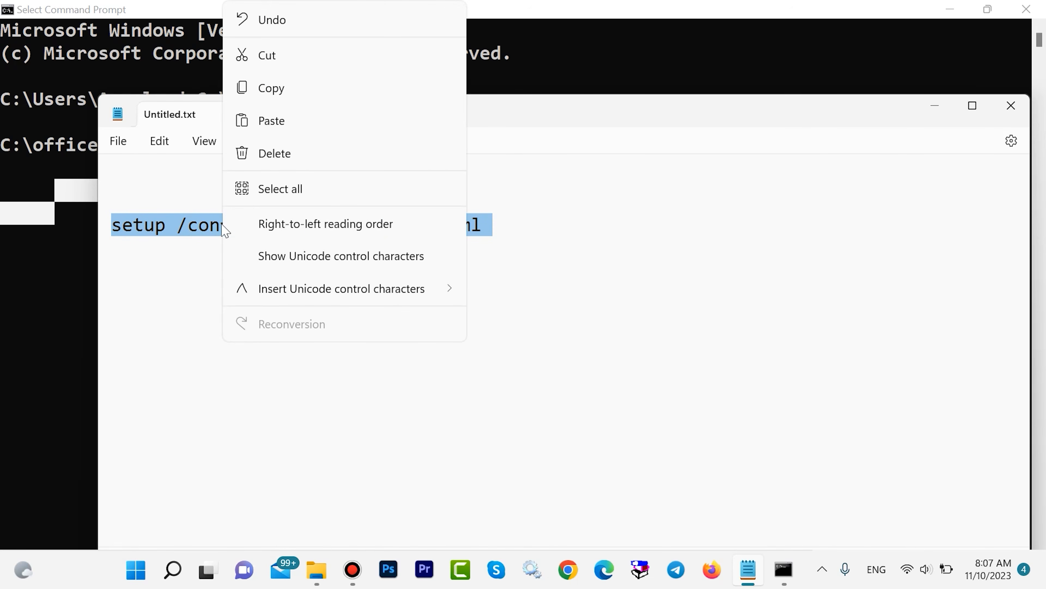
click(265, 88)
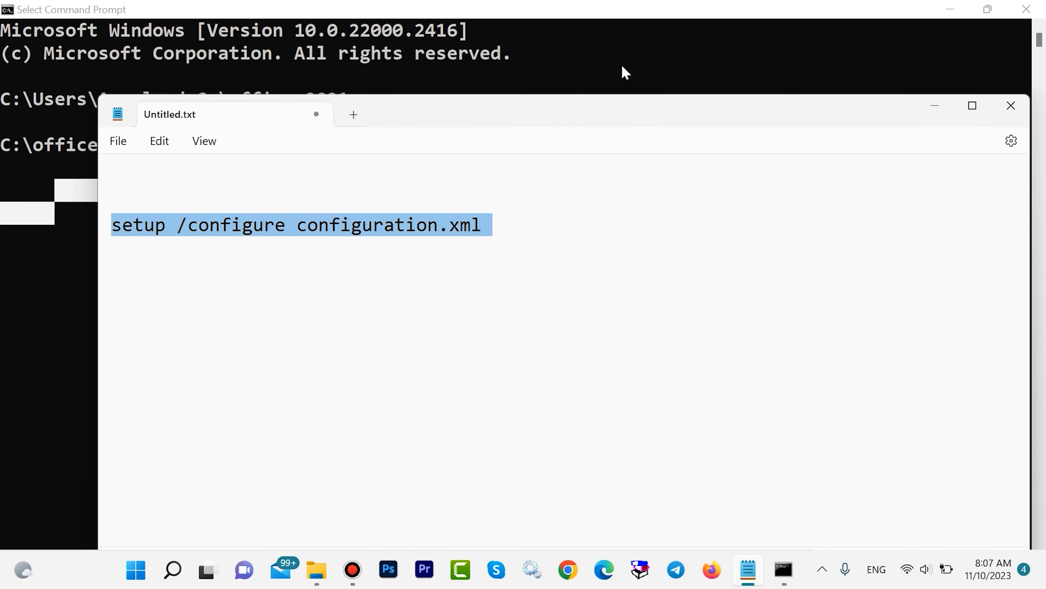
click(935, 105)
right_click(519, 214)
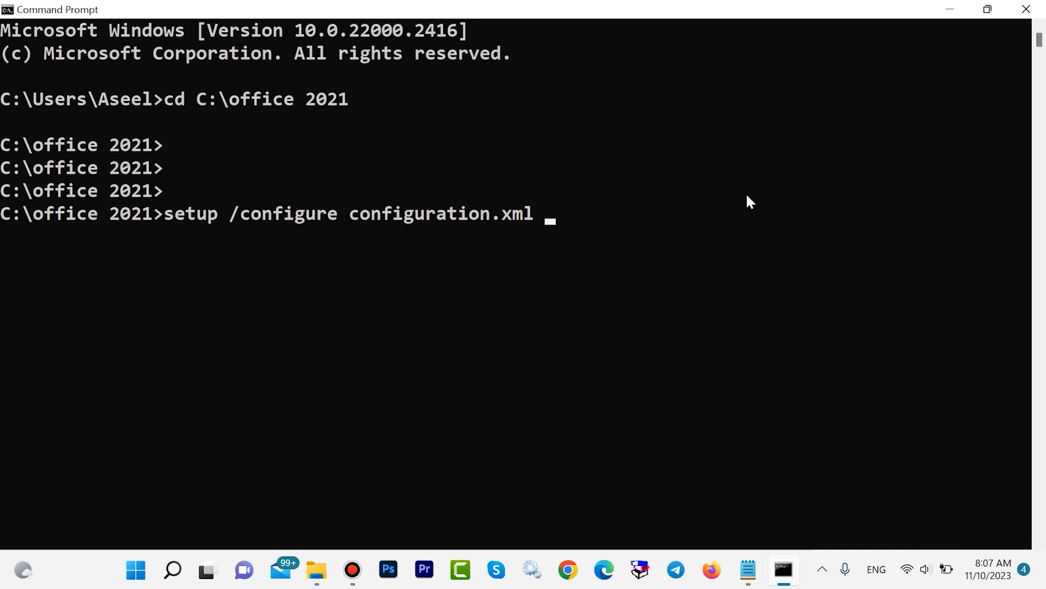
key(Return)
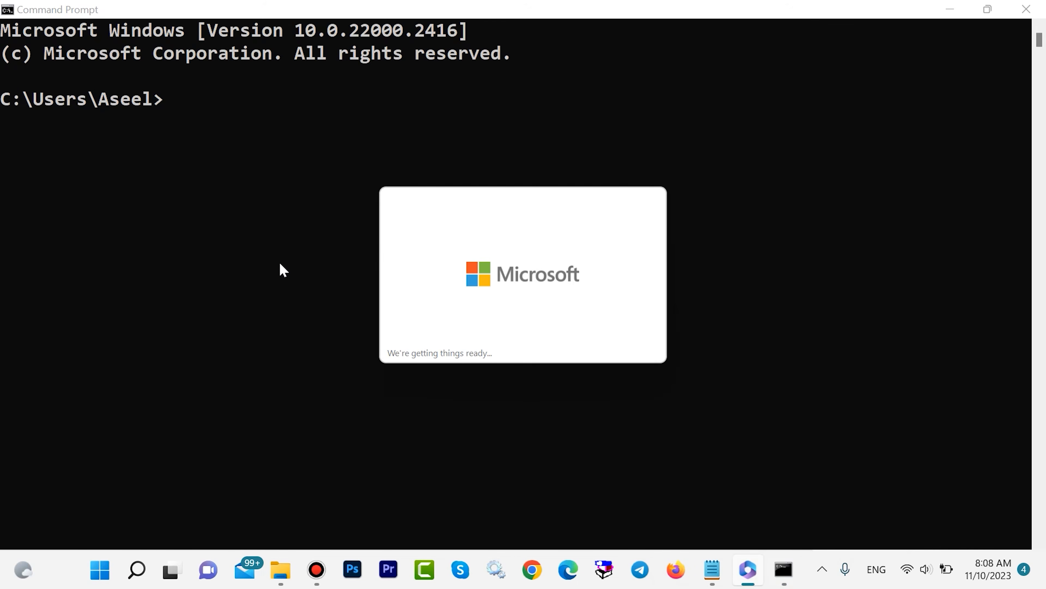
Minimise Command Prompt, open the background Office installation's progress window, and close the installer once installation completes.
click(764, 568)
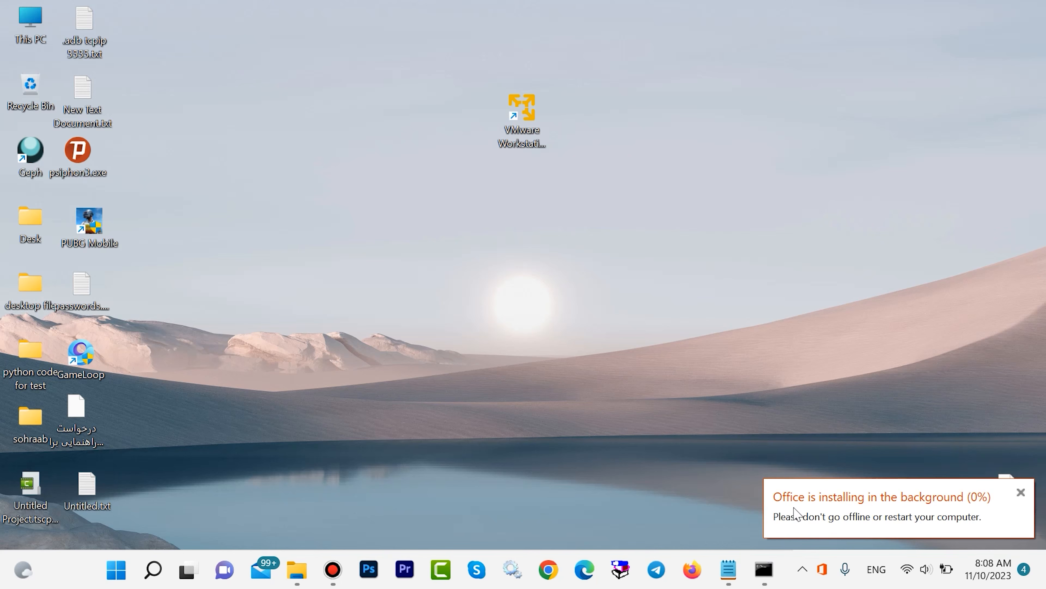
click(967, 505)
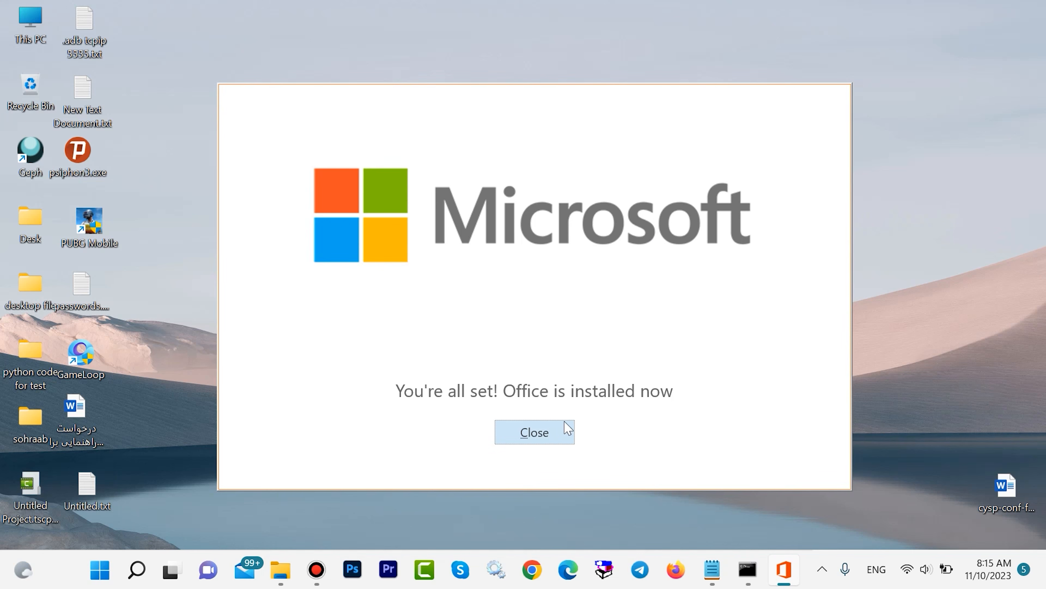
click(561, 430)
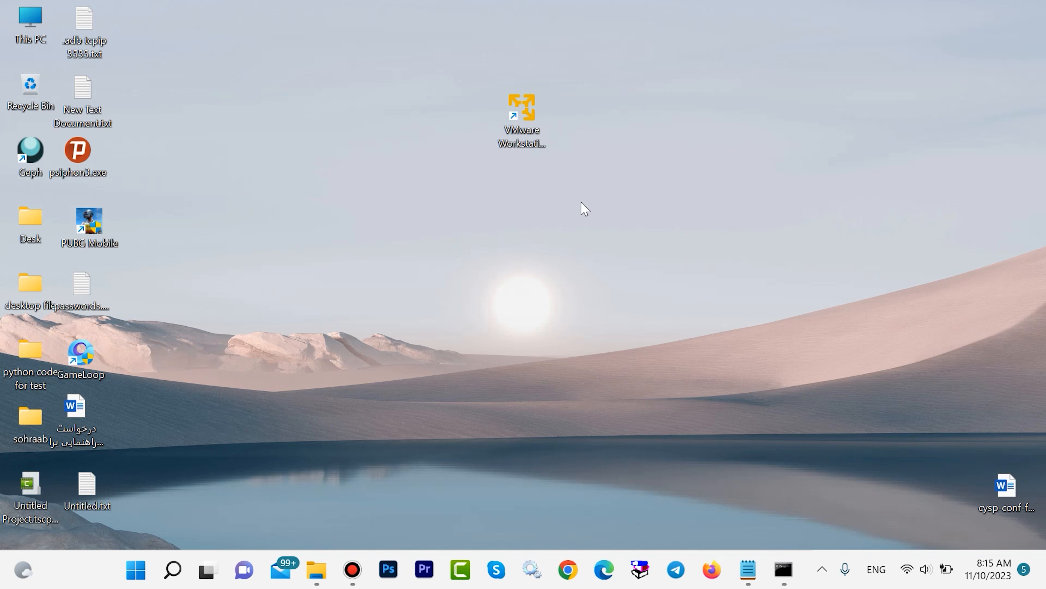
Search Windows for winword and open the installed Word app.
click(172, 570)
text(winword)
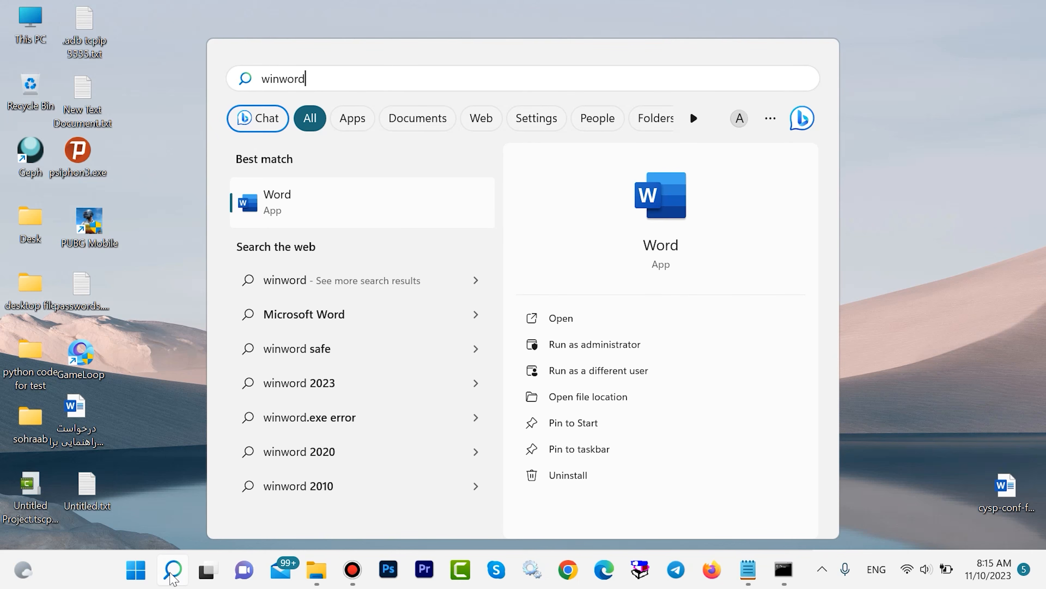
click(280, 203)
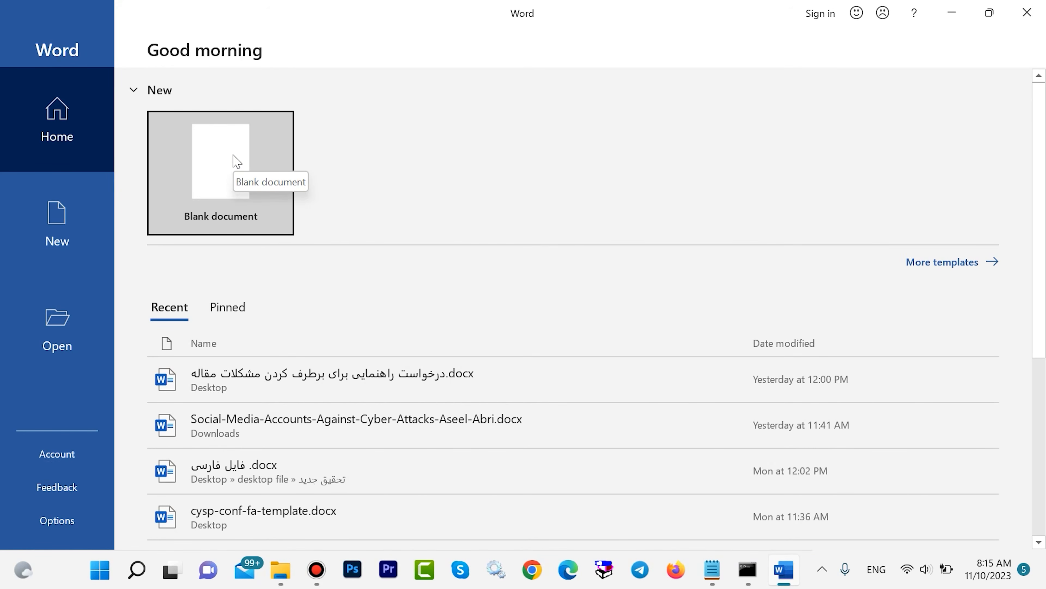
Create a blank Word document and enter the text "It is" on its first line.
click(237, 161)
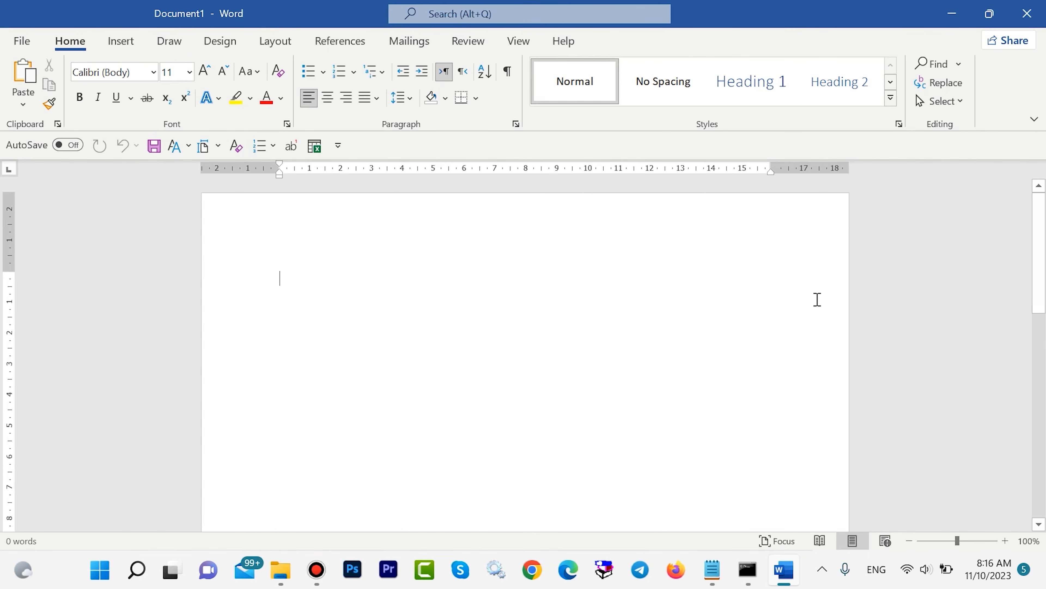
scroll(708, 196, down, 2)
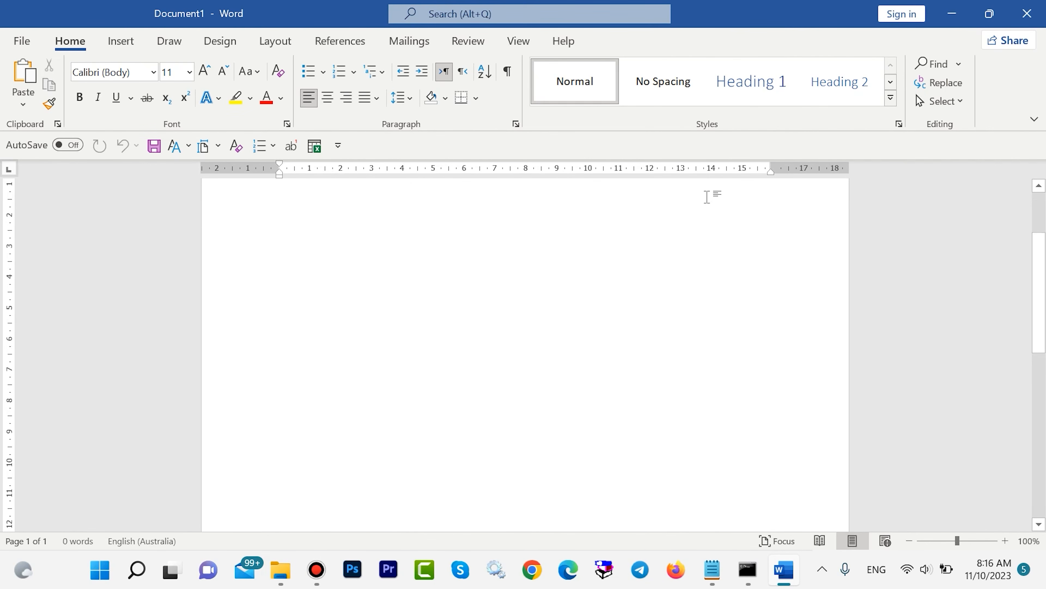
scroll(707, 196, up, 2)
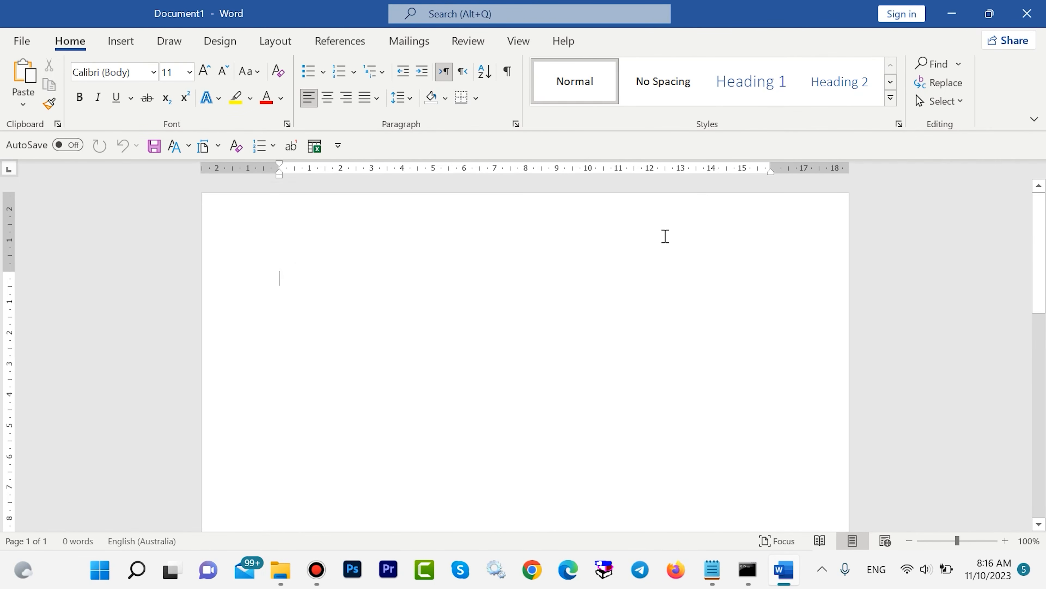
text(It is)
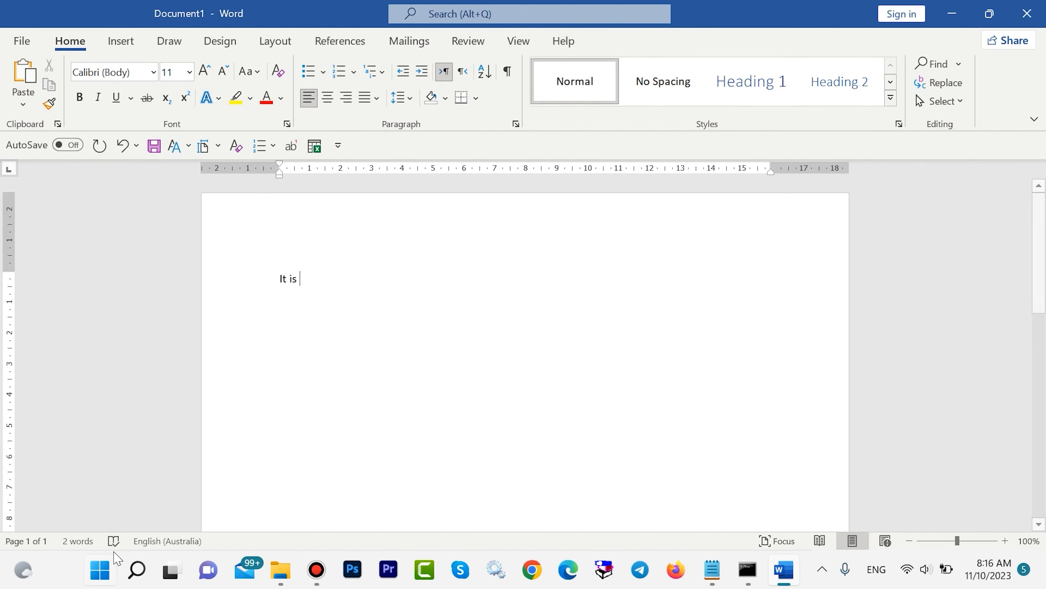
Search Windows for Excel, open the installed app and create a blank workbook.
click(137, 571)
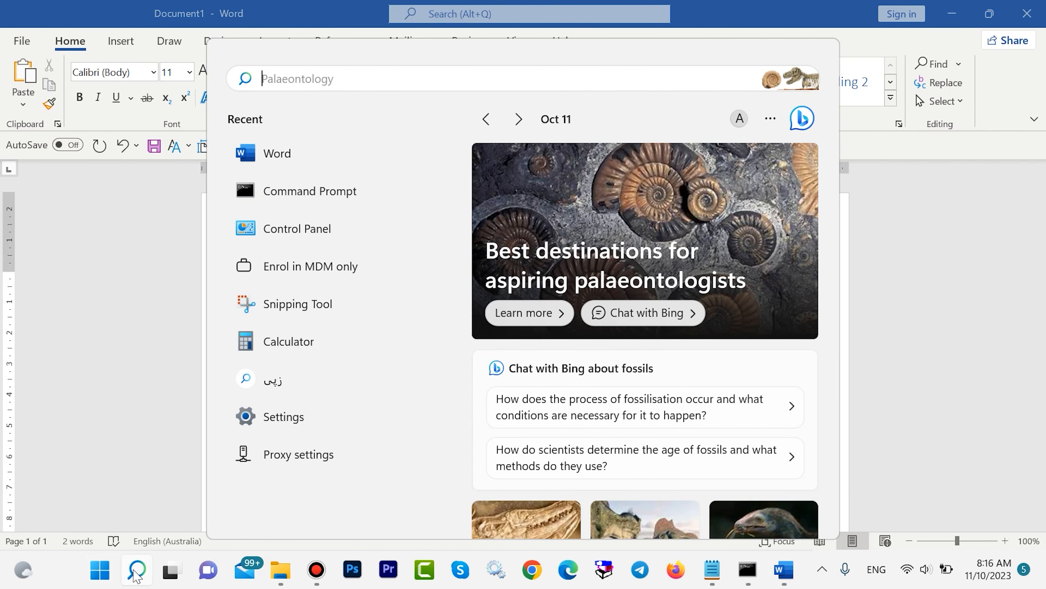
text(ex)
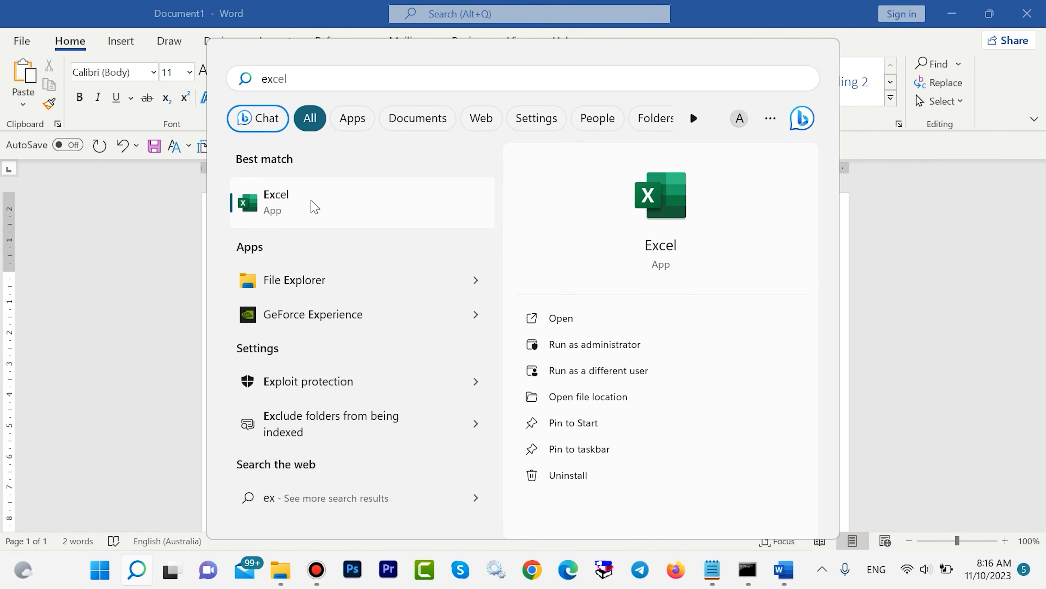
click(314, 204)
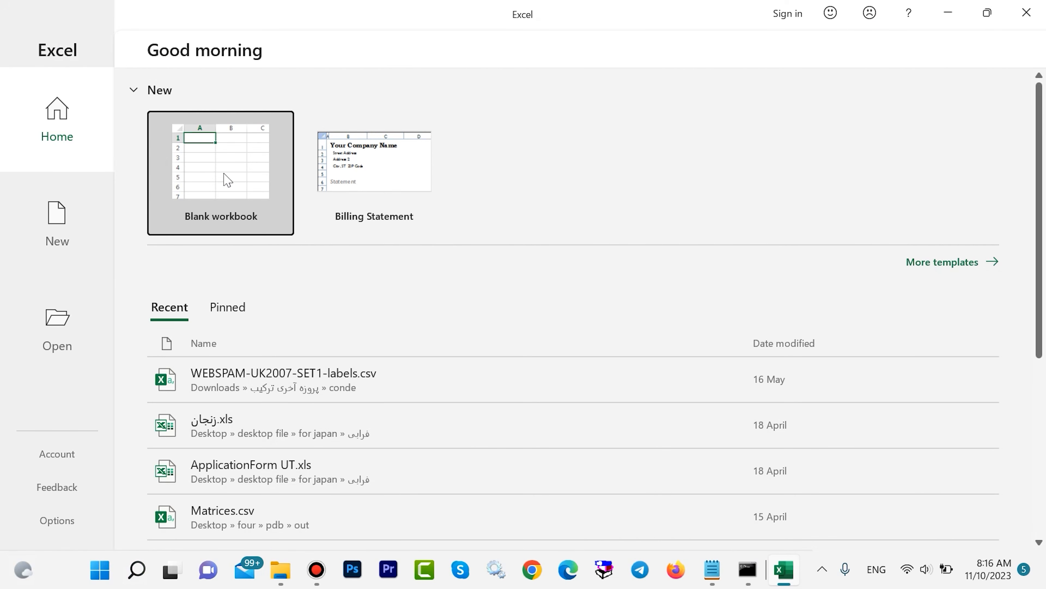
click(256, 179)
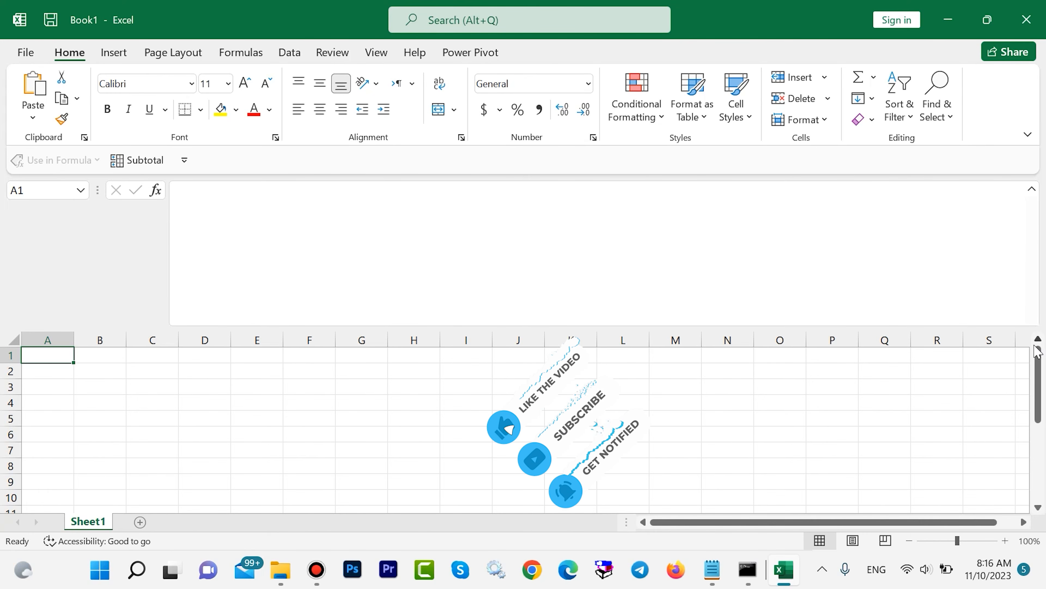
mouse_move(1040, 365)
mouse_down()
mouse_move(1036, 455)
mouse_move(1039, 350)
mouse_up()
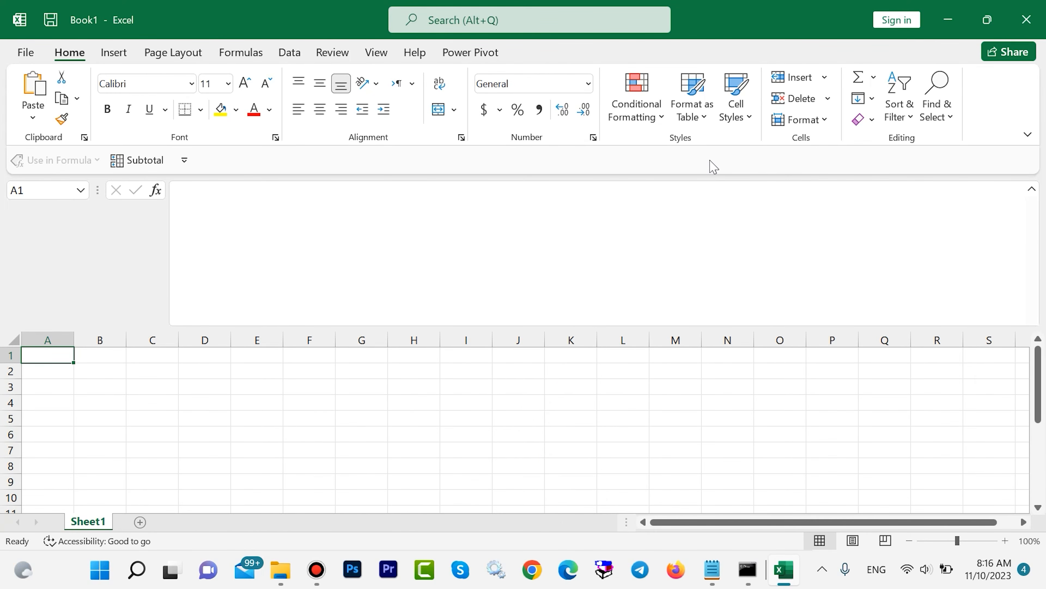